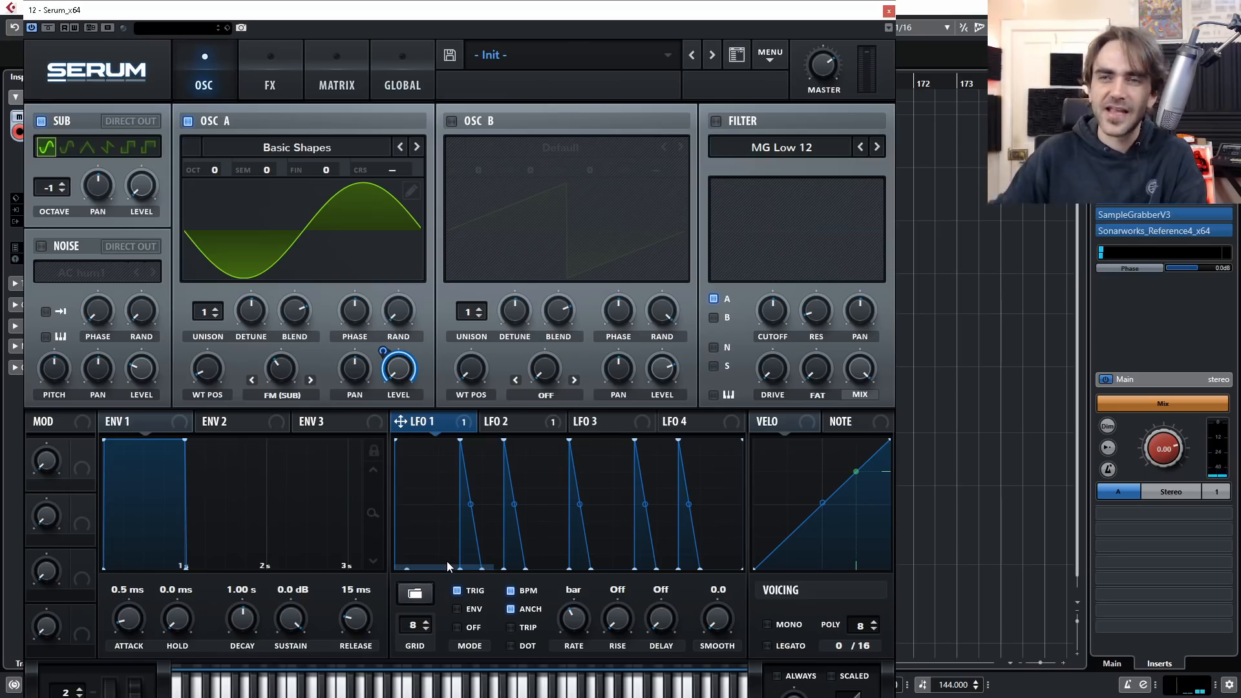
Step: Assign LFO 2 to modulate the horizontal position of the bottom point after LFO 1's third spike through LFO Bus 2
right_click(526, 566)
mouse_move(584, 438)
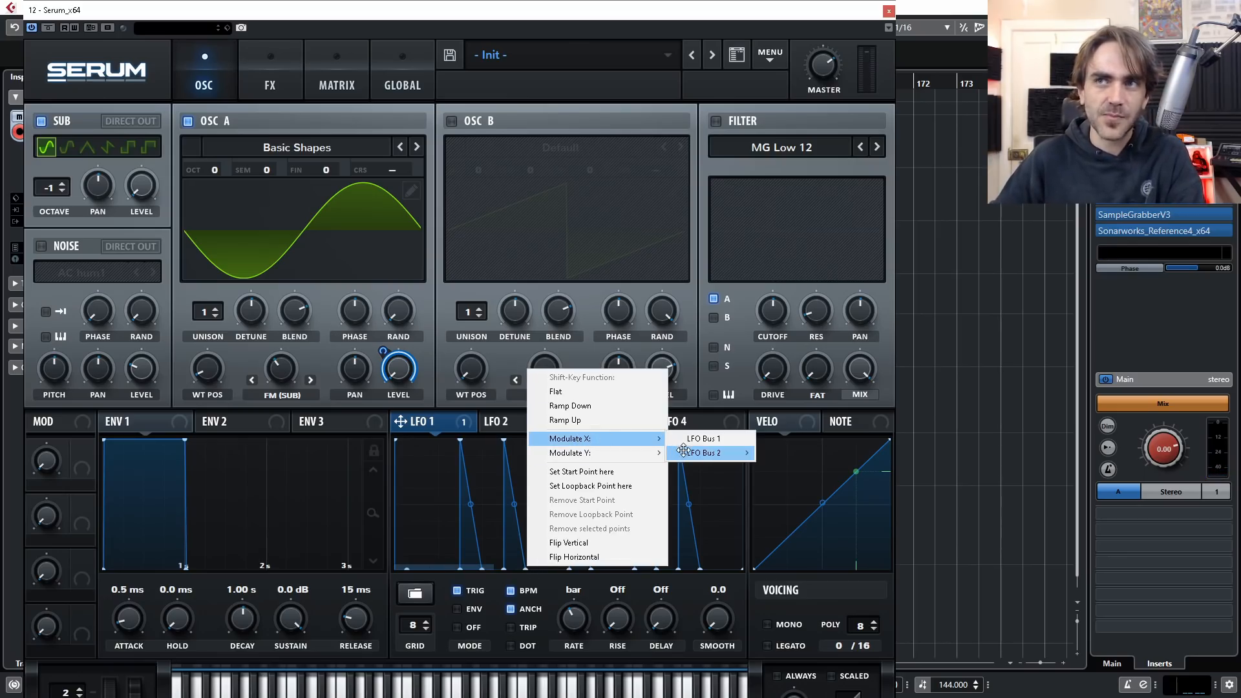
mouse_move(707, 452)
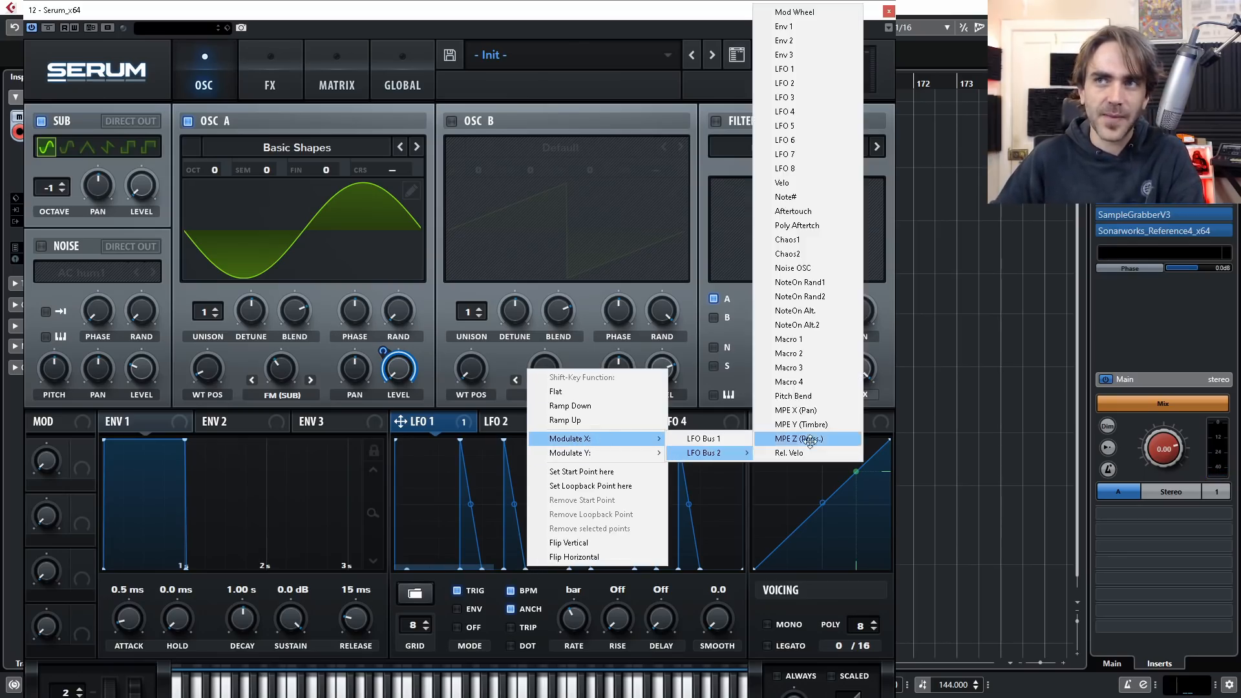
left_click(799, 83)
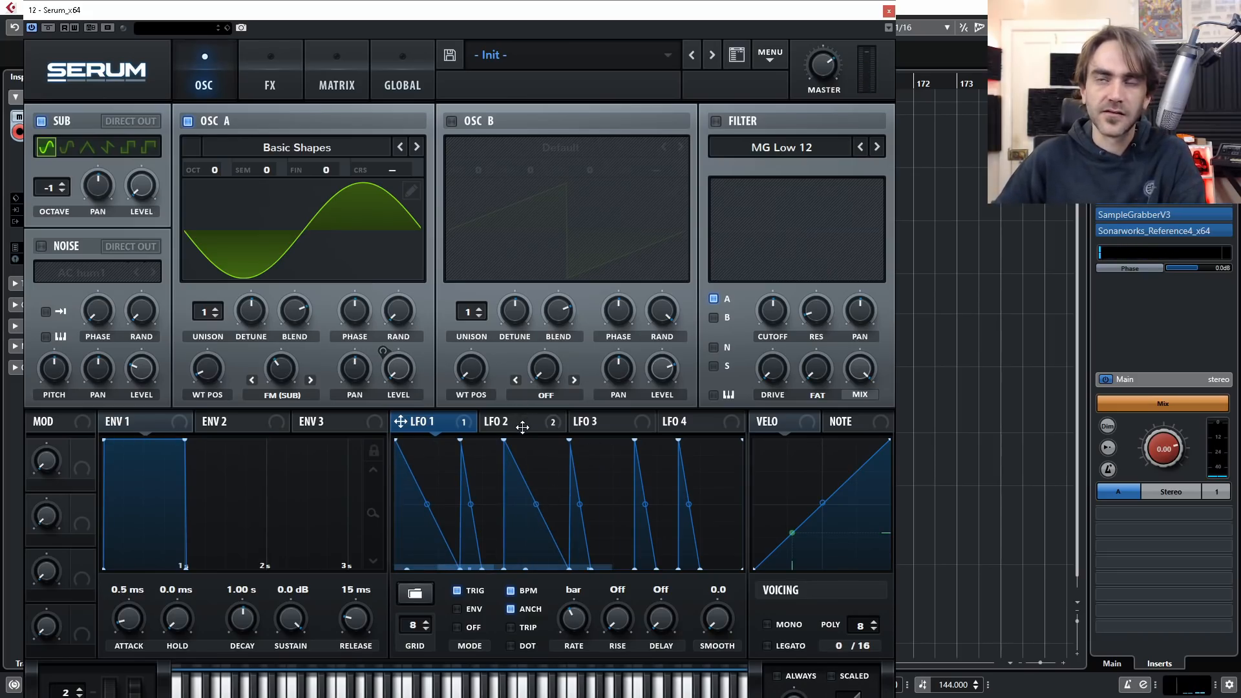
Step: Modulate the height of the bottom point before LFO 1's fifth spike with LFO 2 through LFO Bus 3, at full amount
right_click(636, 570)
mouse_move(711, 454)
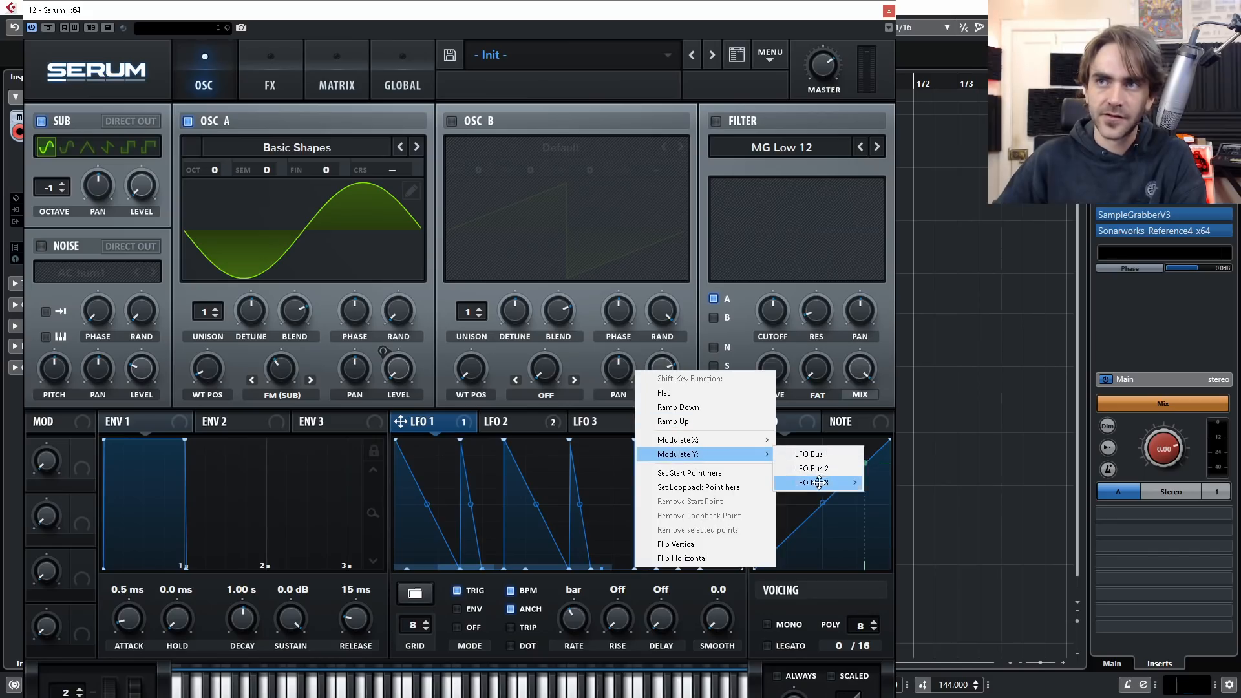
mouse_move(819, 482)
left_click(913, 111)
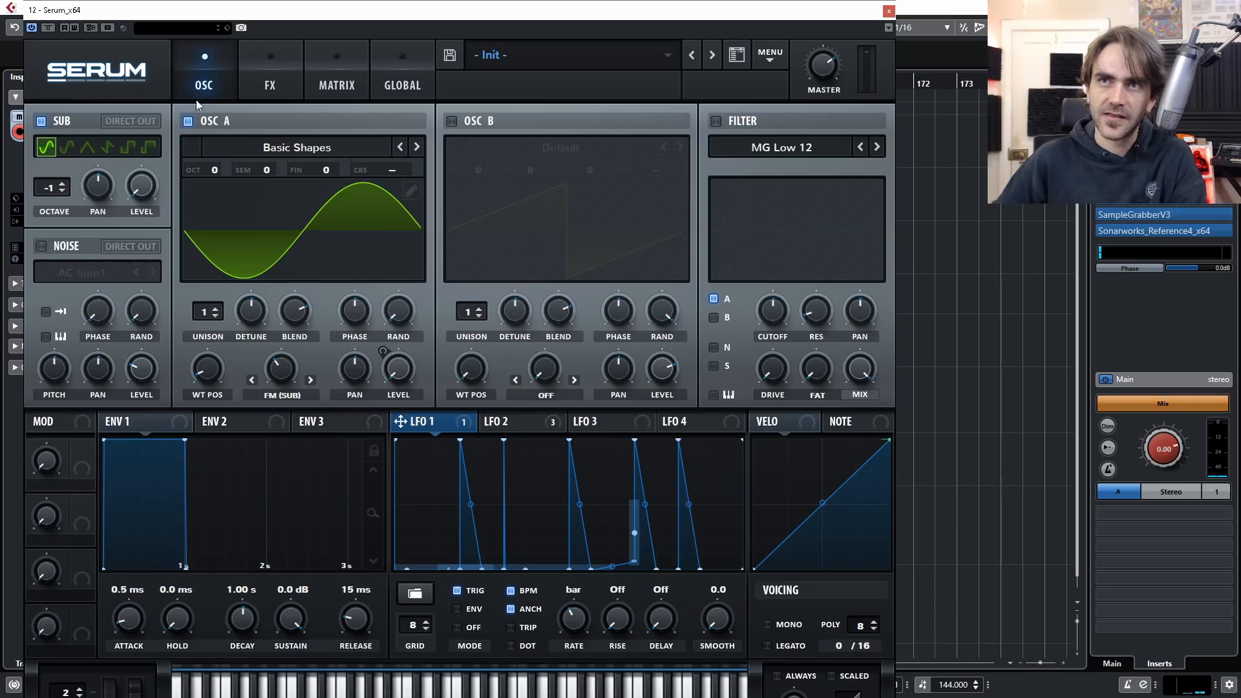
left_click(329, 62)
left_click_drag(283, 248, 370, 260)
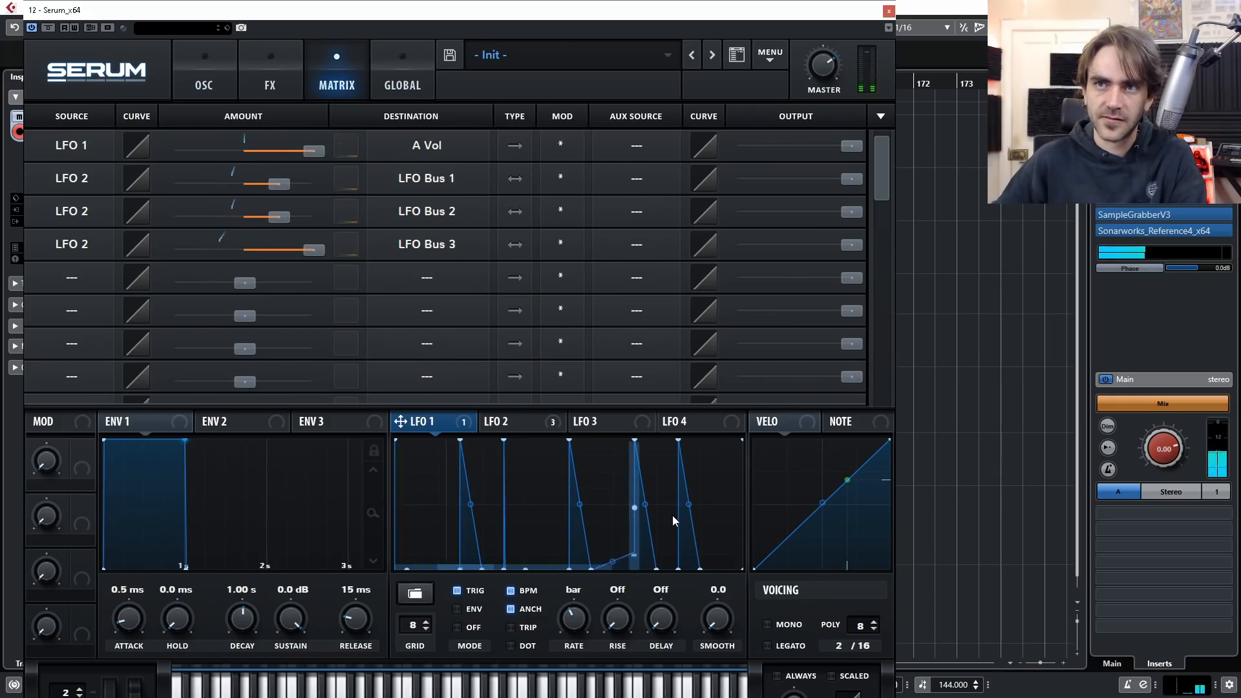
Step: Enable the Delay effect in ping-pong mode with linked left and right times and a dotted setting
mouse_move(171, 17)
left_mouse_down()
mouse_move(247, 24)
mouse_move(183, 20)
left_mouse_up()
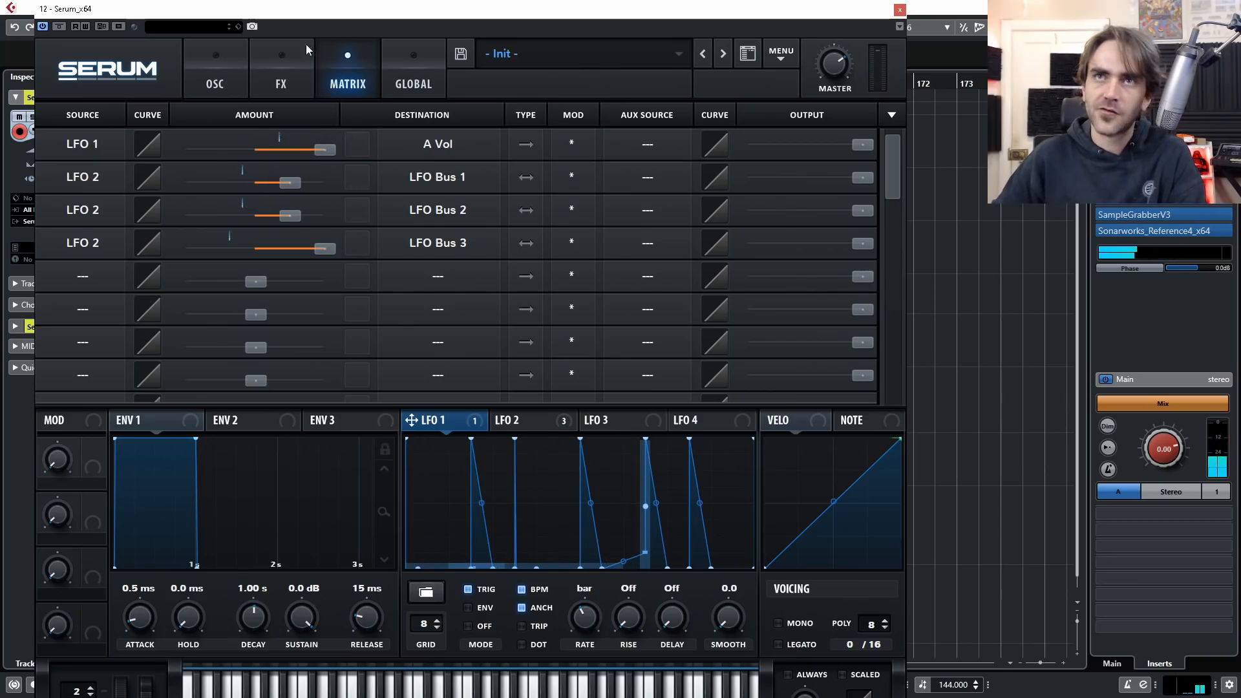
left_click(281, 68)
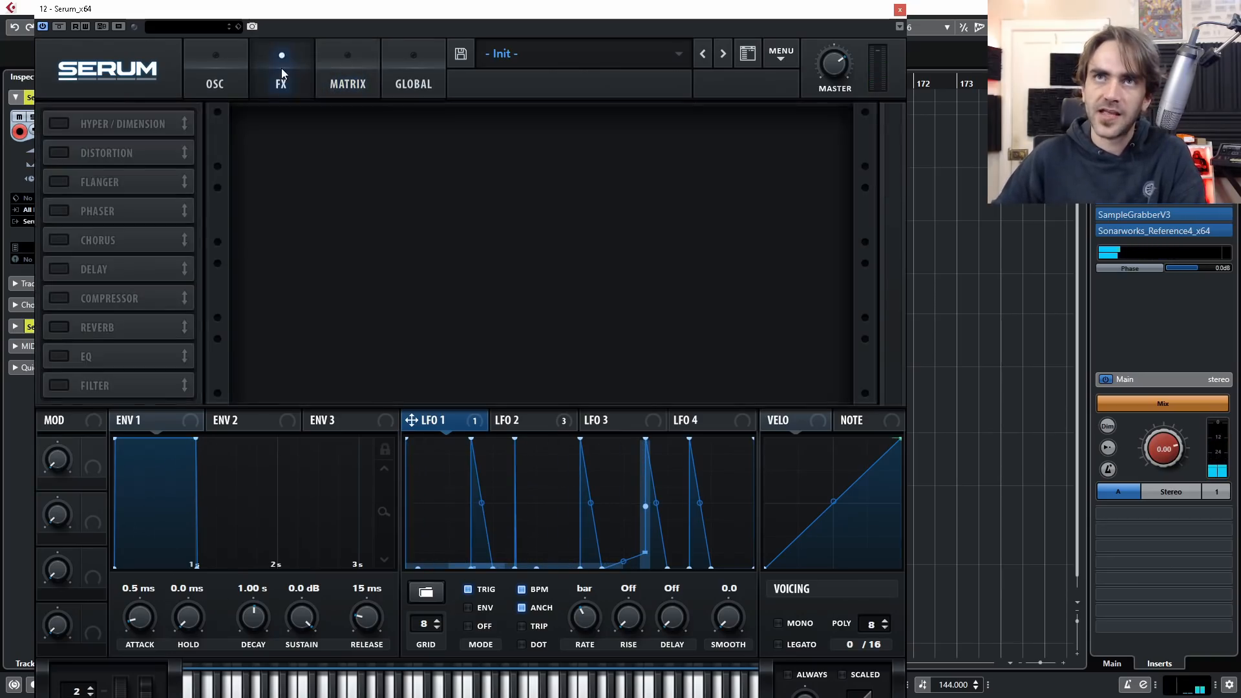
left_click(58, 269)
left_click(695, 143)
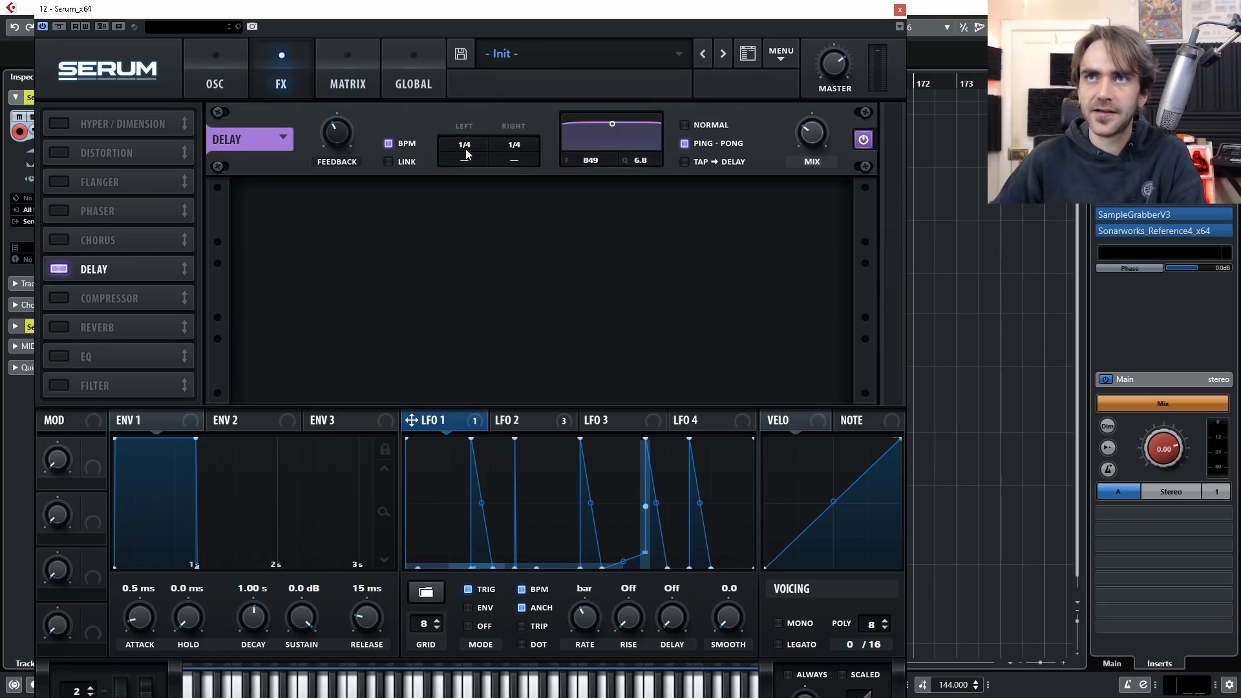
left_click(411, 161)
left_click_drag(472, 158, 554, 44)
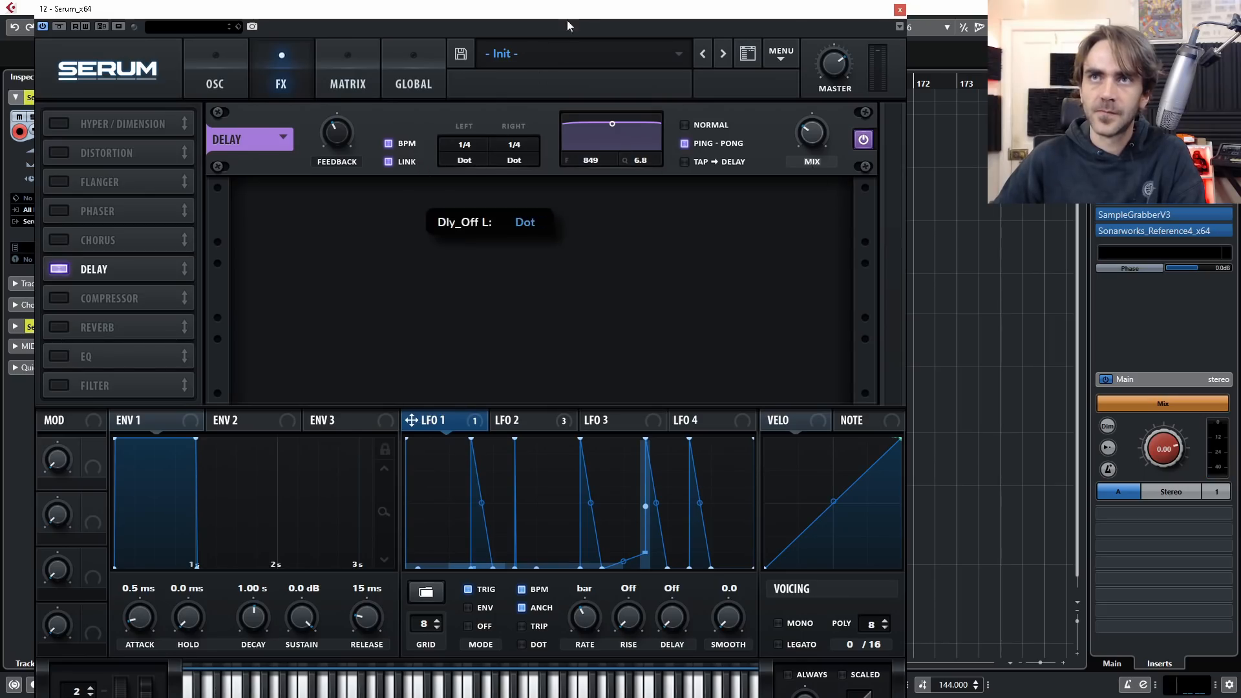
Step: Raise the delay's feedback, set its times to 1/8 dotted, and move its filter to about 2520 with Q 2.6
left_click_drag(332, 148, 356, 122)
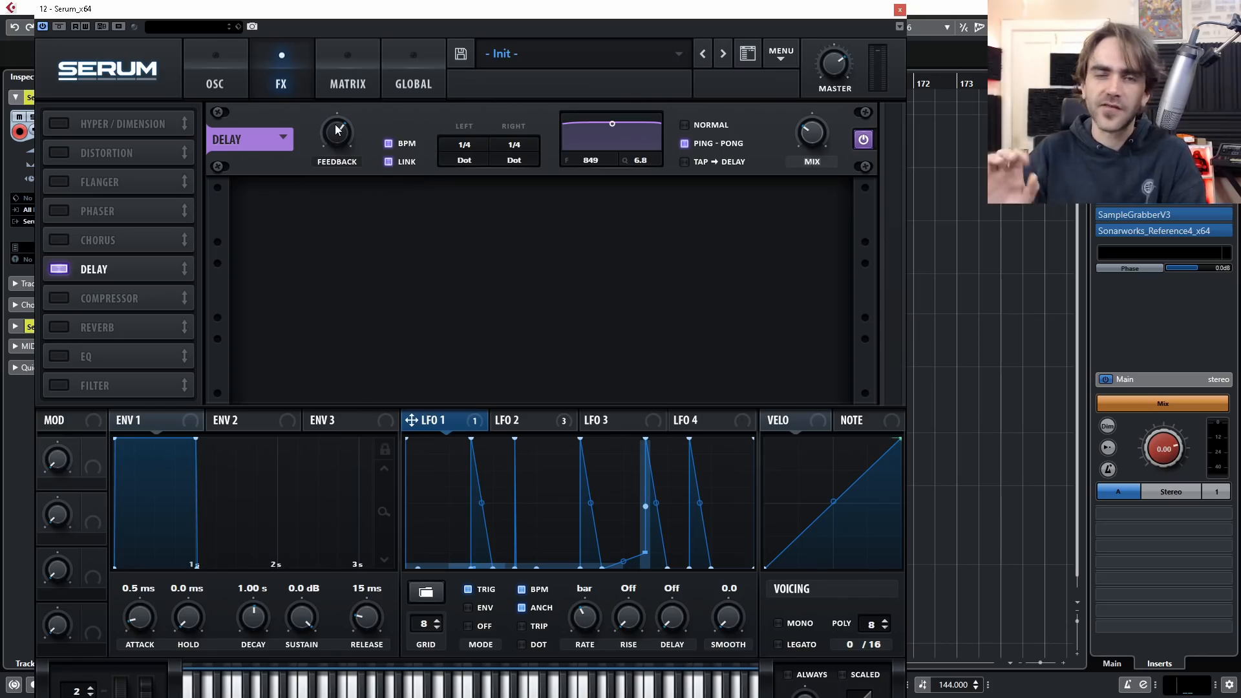
left_click(683, 142)
left_click_drag(612, 123, 622, 136)
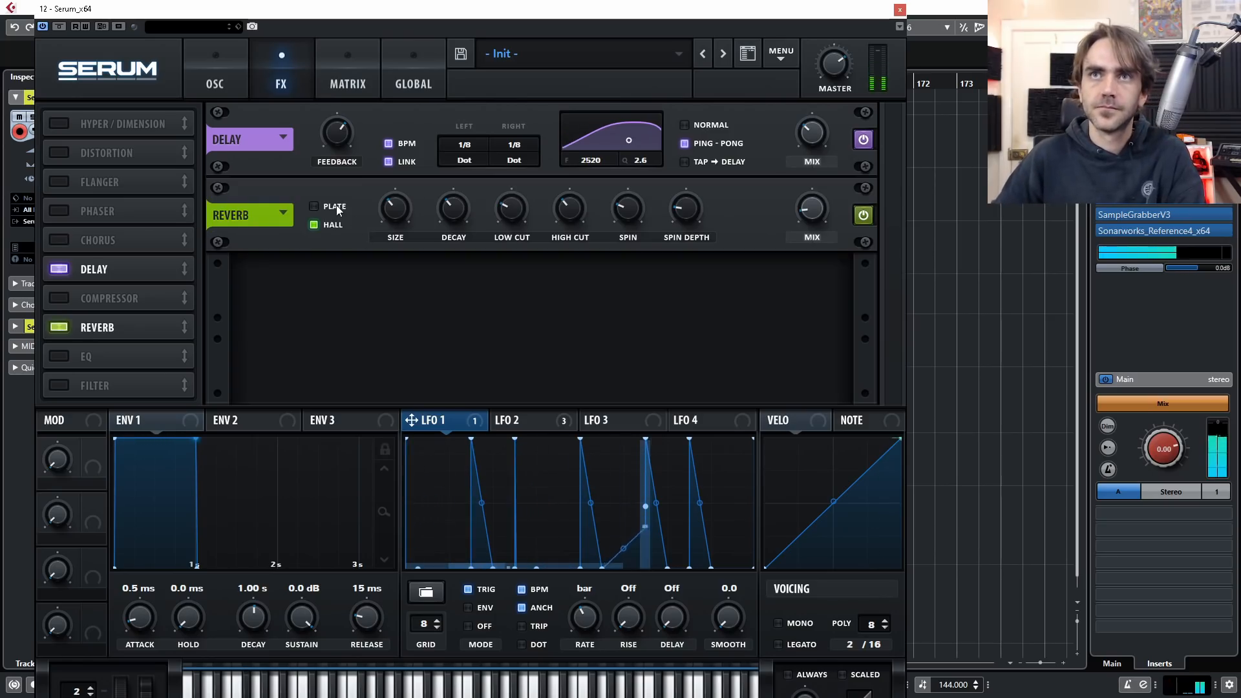
Step: Add a Plate reverb with its low cut and damping raised, and set the delay mix to 20%
left_click(336, 205)
left_click_drag(511, 208, 511, 197)
left_click_drag(641, 204, 641, 194)
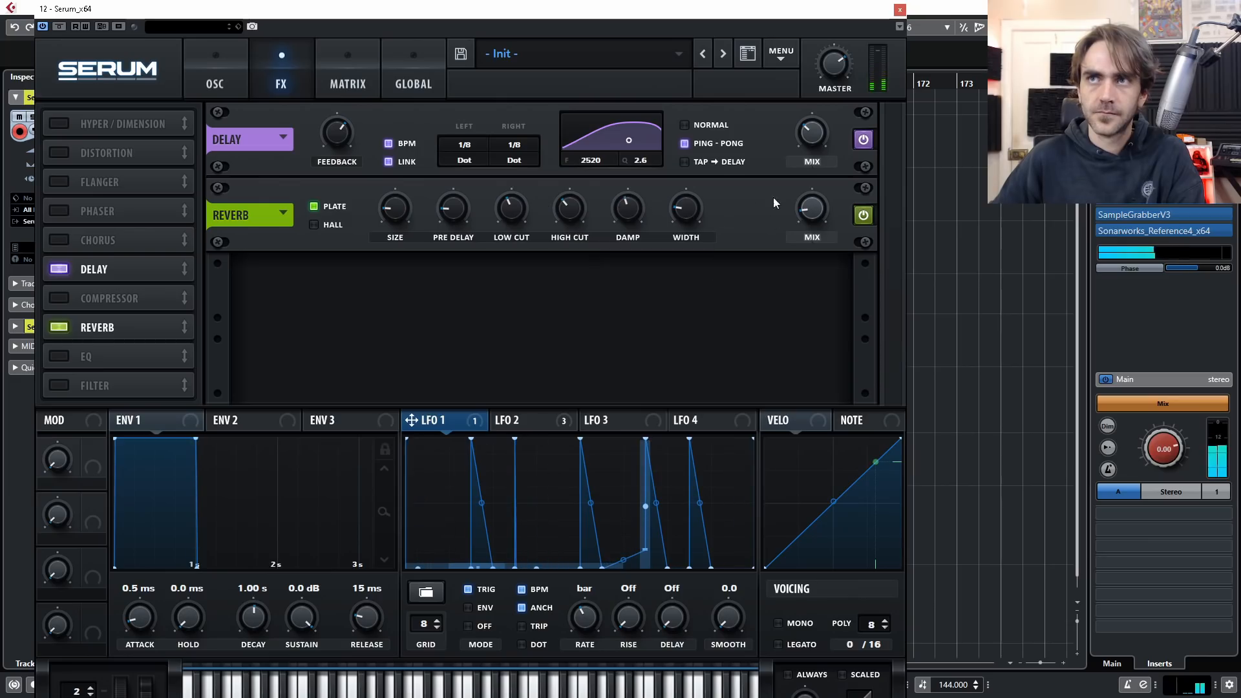
left_click_drag(809, 144, 805, 148)
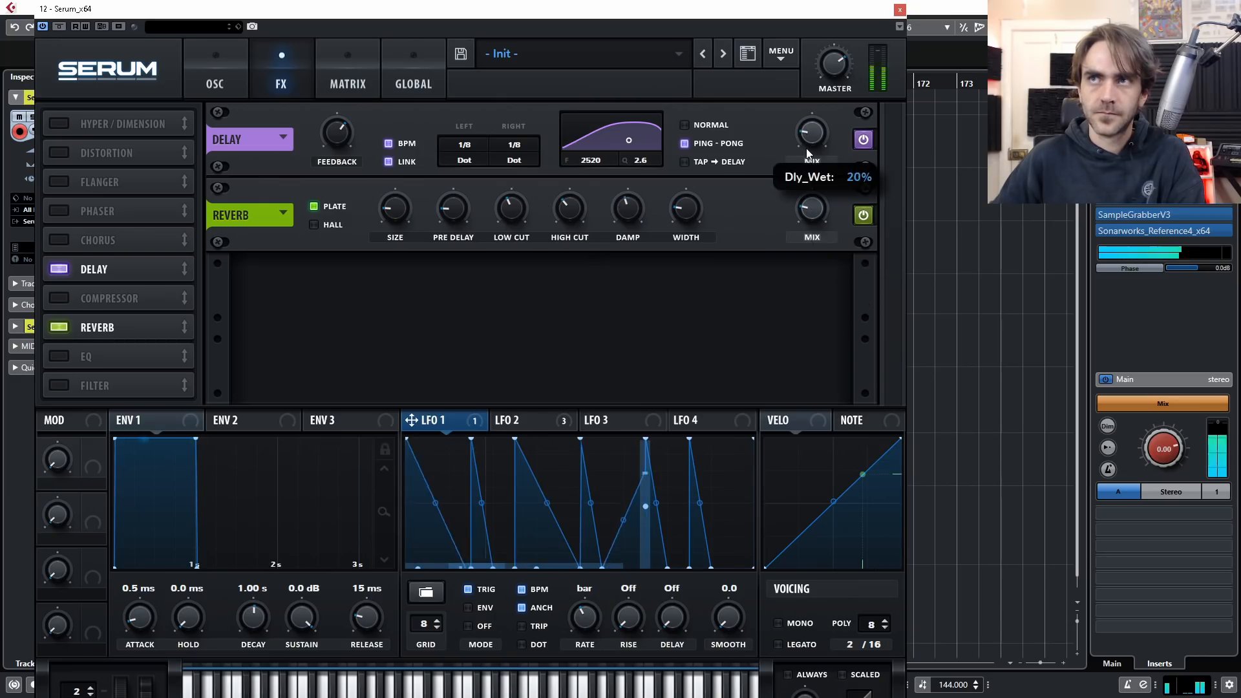
Step: Set LFO 1's grid to 16 and add two extra points near its end, each raised to about mid height
left_click(222, 72)
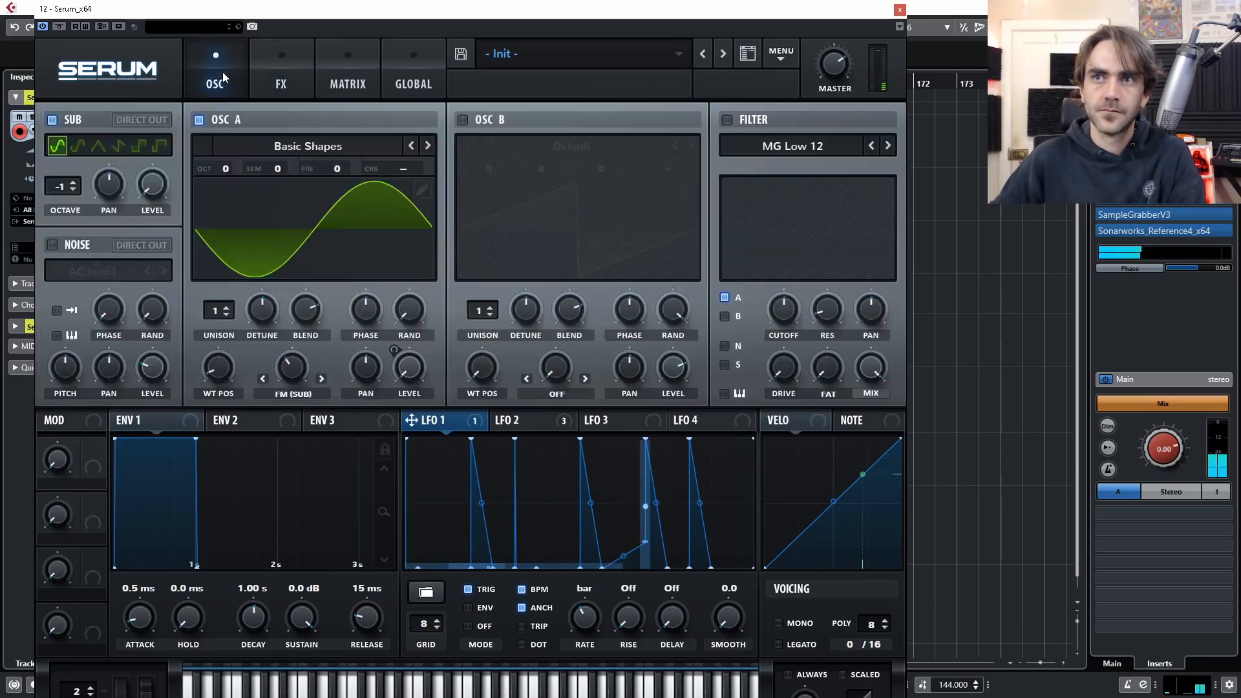
mouse_move(963, 605)
left_mouse_down()
mouse_move(975, 603)
mouse_move(956, 605)
left_mouse_up()
left_click_drag(576, 680, 577, 656)
left_click(979, 566, "shift")
left_click(1002, 566, "shift")
left_click_drag(992, 564, 992, 519)
left_click_drag(963, 564, 961, 508)
Step: Modulate the heights of the two new LFO 1 points with LFO 2, using LFO Bus 4 and LFO Bus 5
right_click(961, 507)
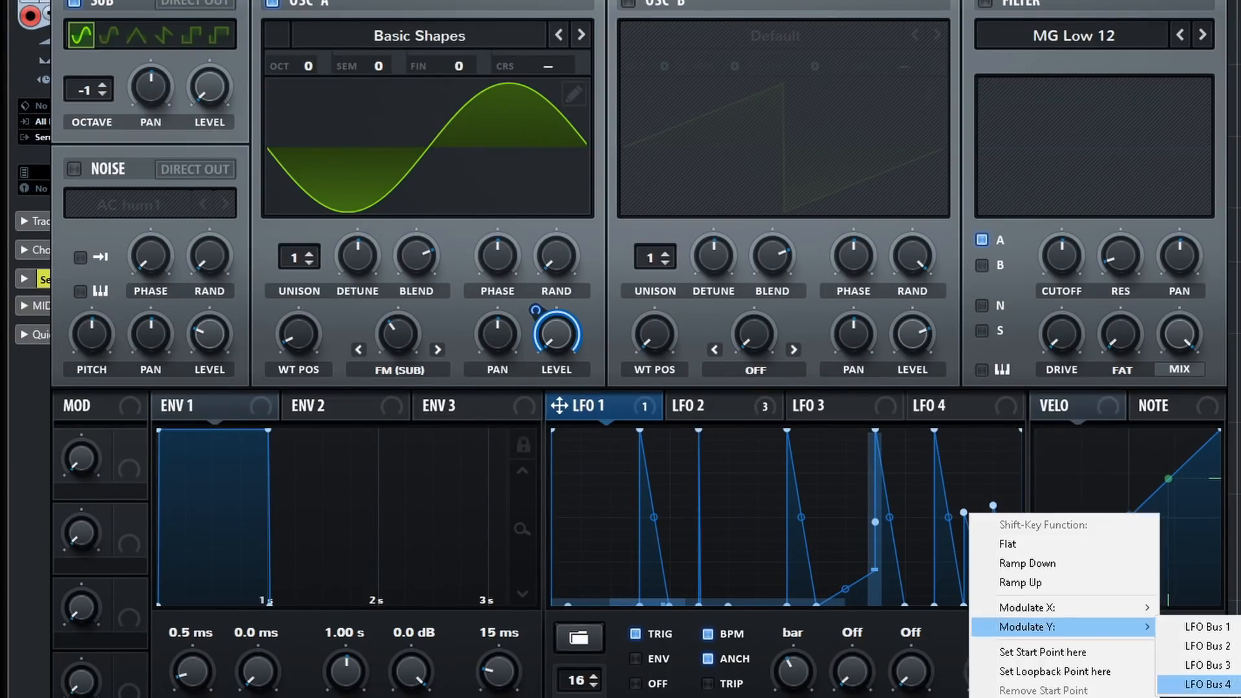
left_click(1183, 691)
right_click(989, 508)
left_click(1215, 695)
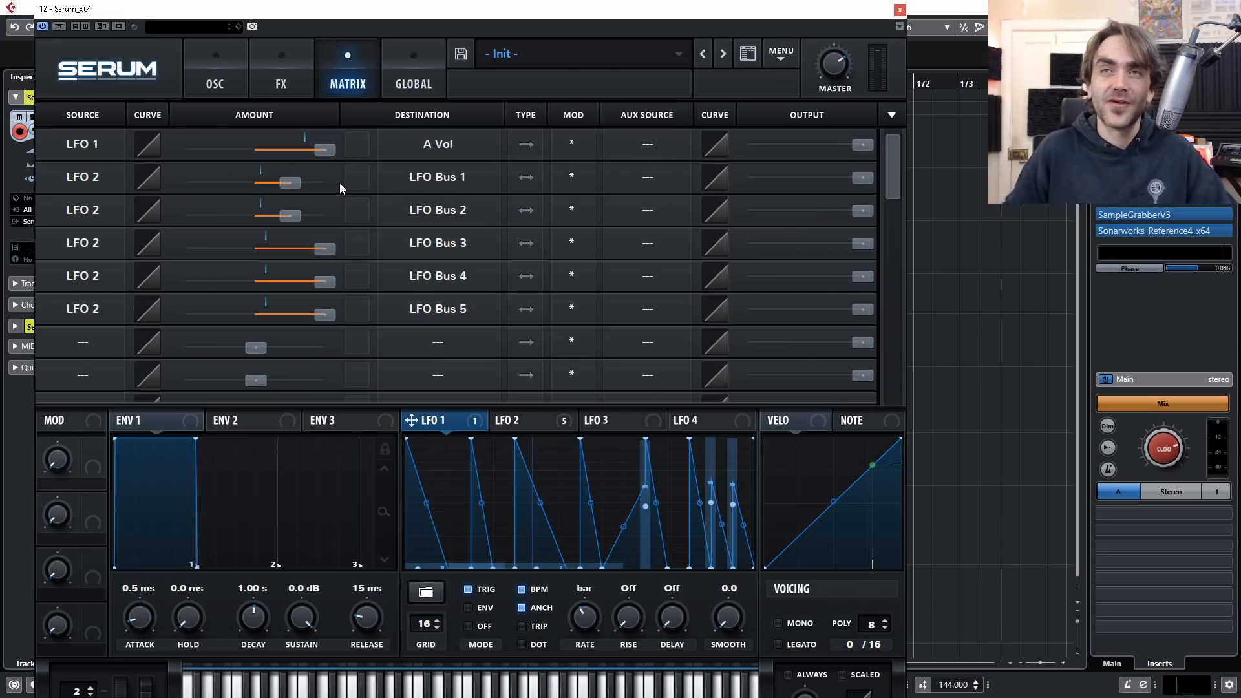
left_click(226, 73)
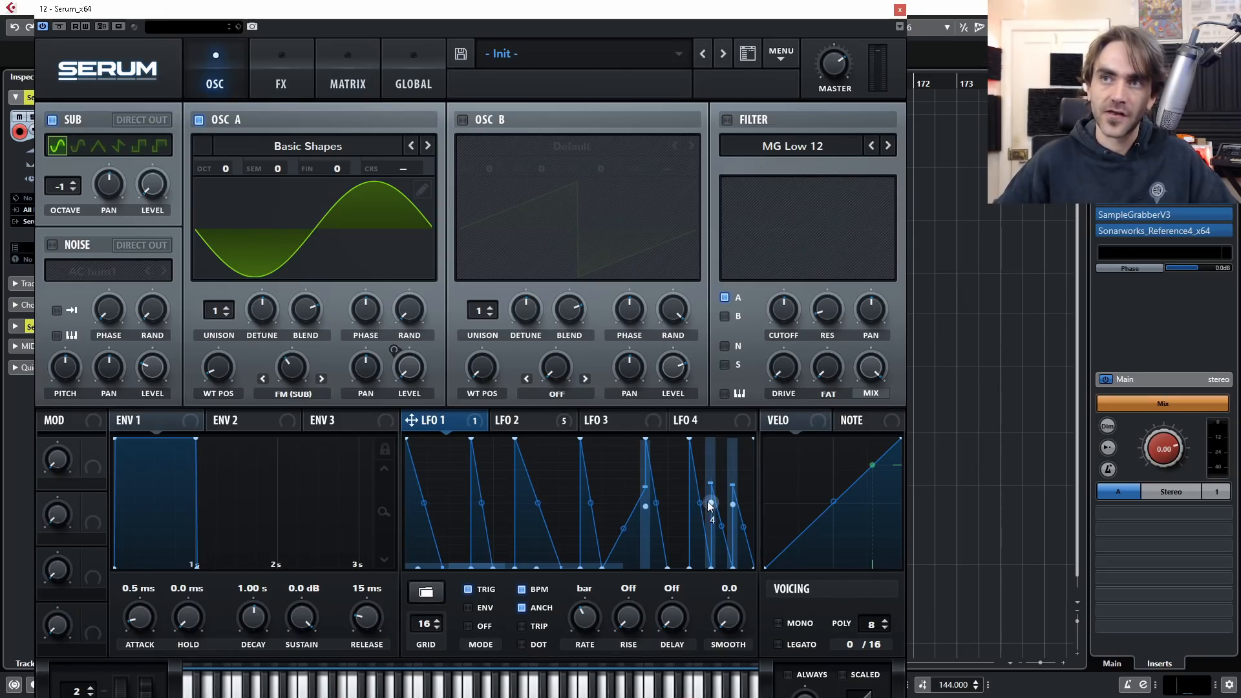
left_click(521, 421)
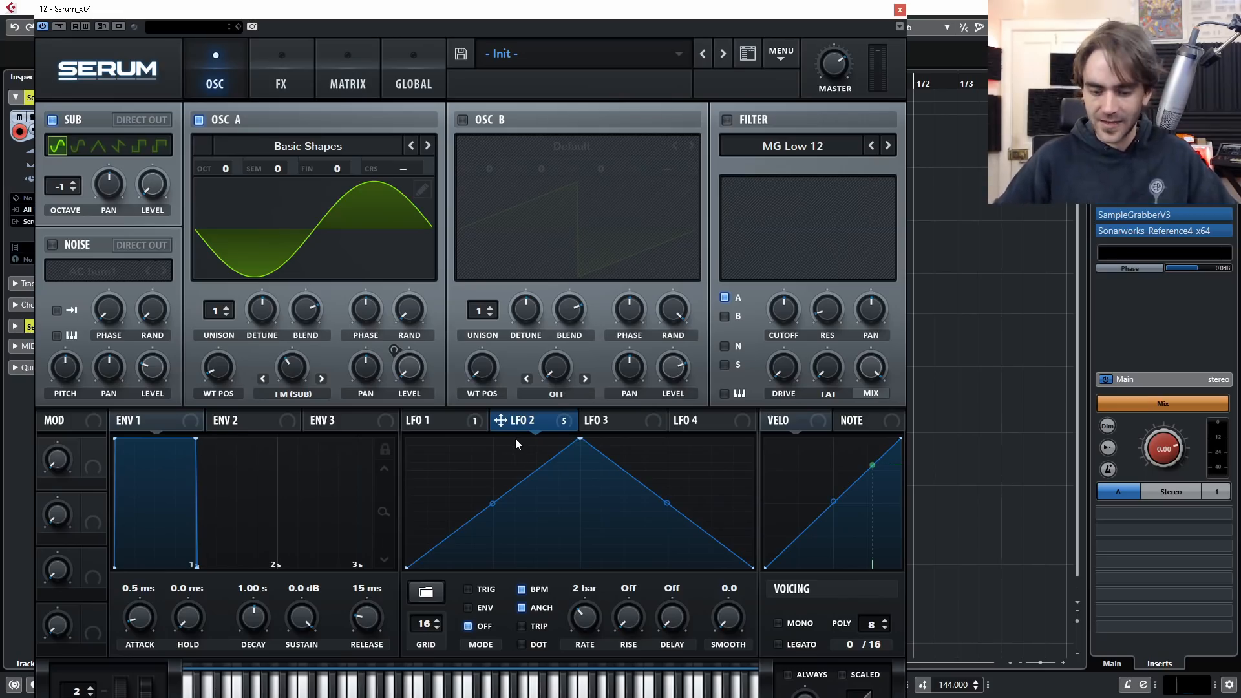
left_click(899, 11)
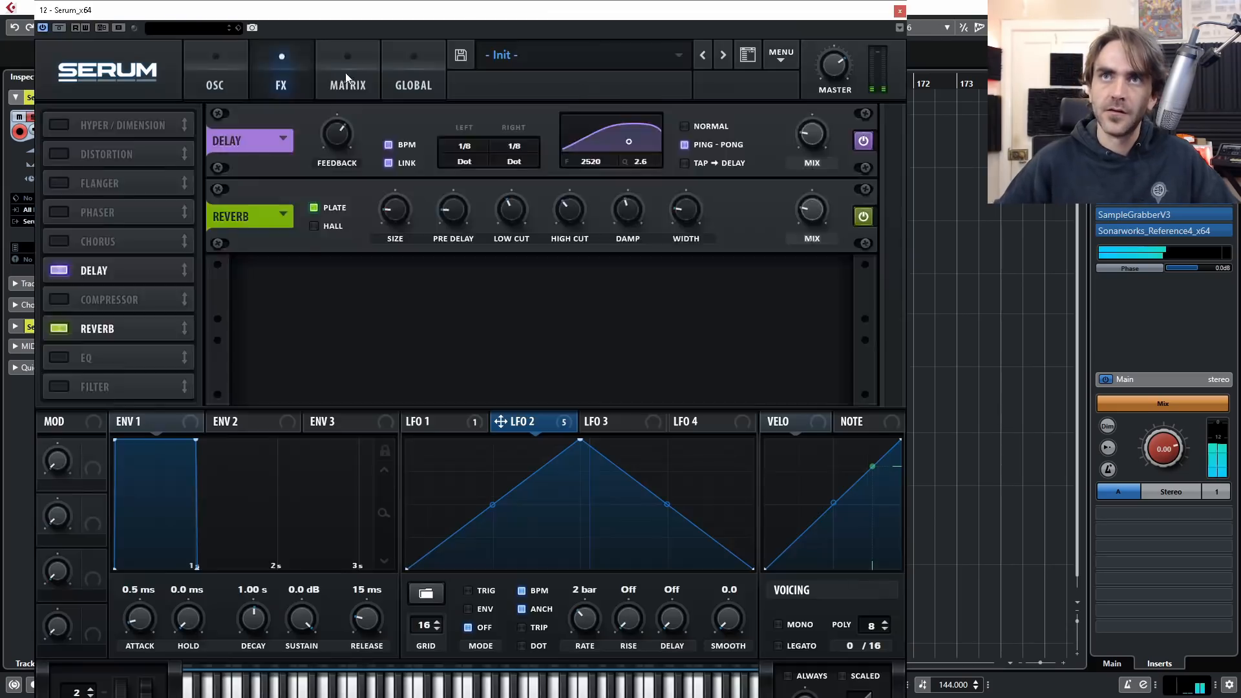
Step: Reassign the modulation sources: LFO 3 for LFO Bus 3, LFO 4 for LFO Bus 2 and LFO 5 for LFO Bus 1
left_click(335, 77)
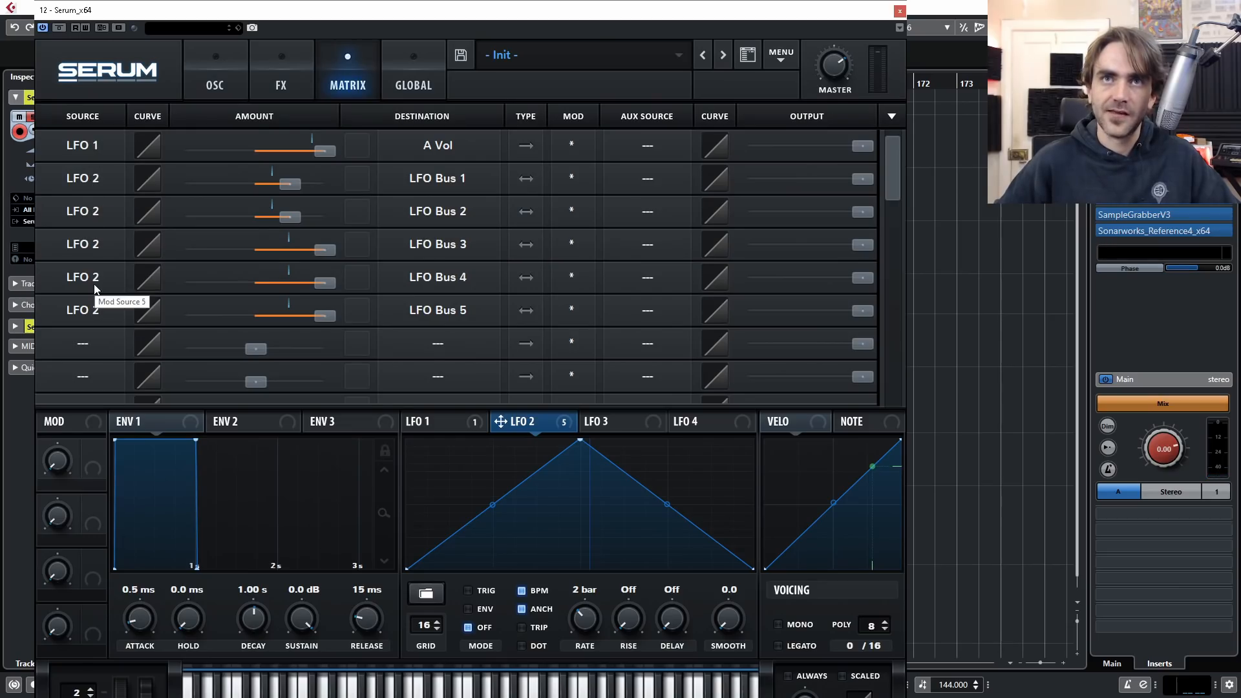
left_click(90, 246)
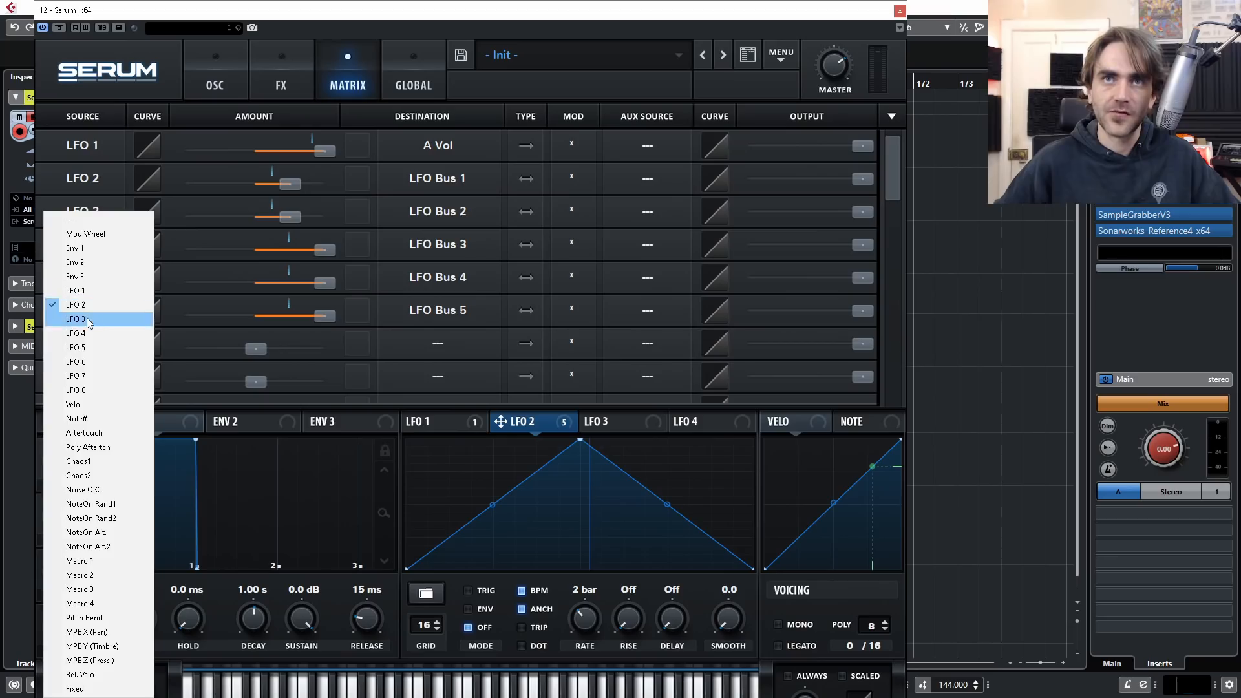
left_click(91, 319)
left_click(101, 223)
left_click(78, 218)
left_click(98, 221)
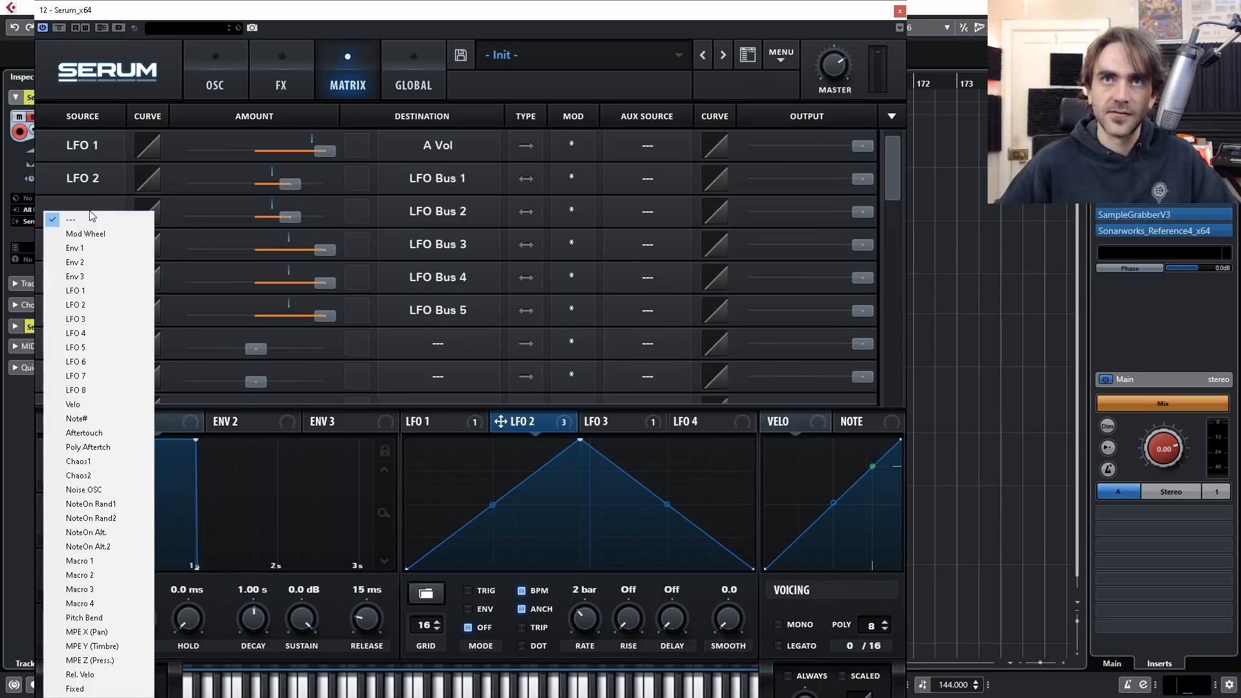
left_click(90, 321)
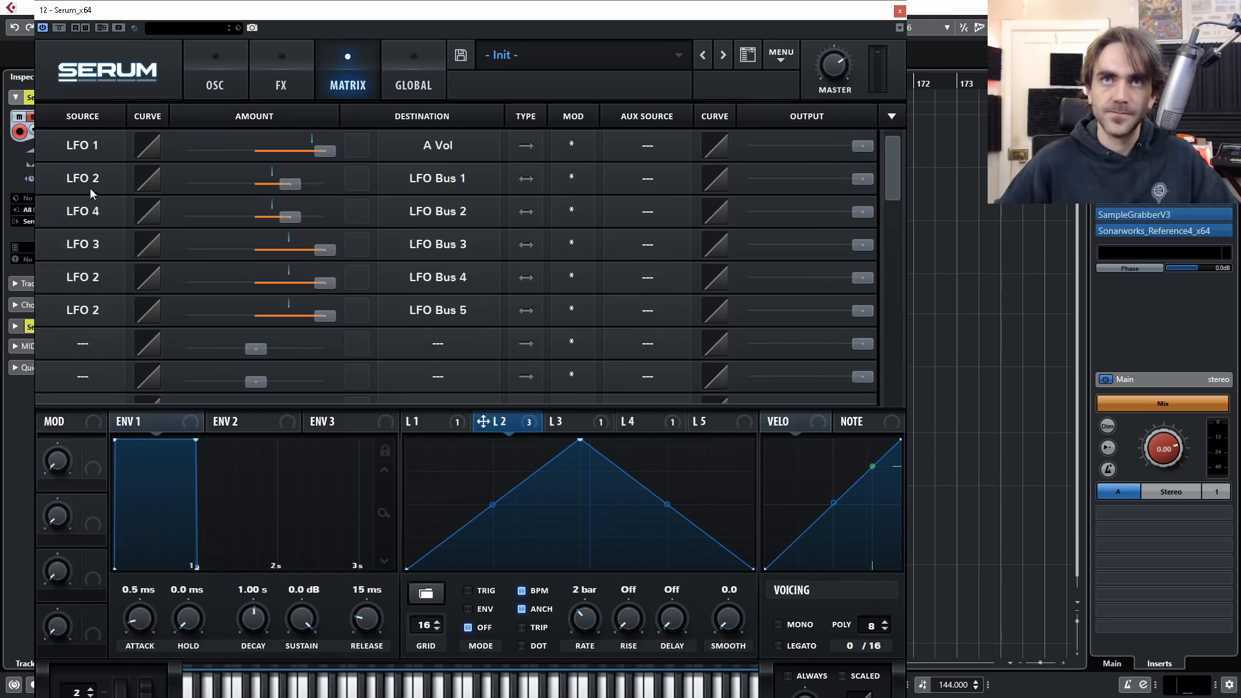
left_click(90, 194)
left_click(104, 334)
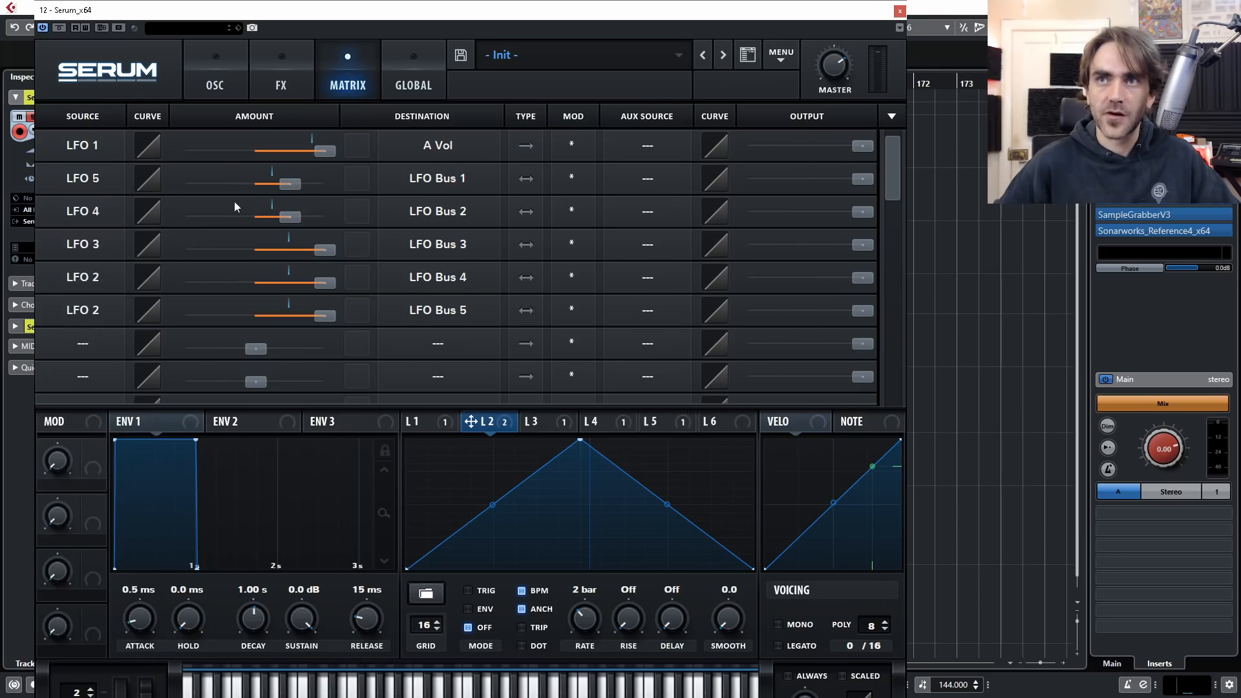
Step: Redraw LFO 2 as a stepped pattern with two full-height rectangular pulses and a 4 bar rate
left_click(215, 85)
left_click(659, 423)
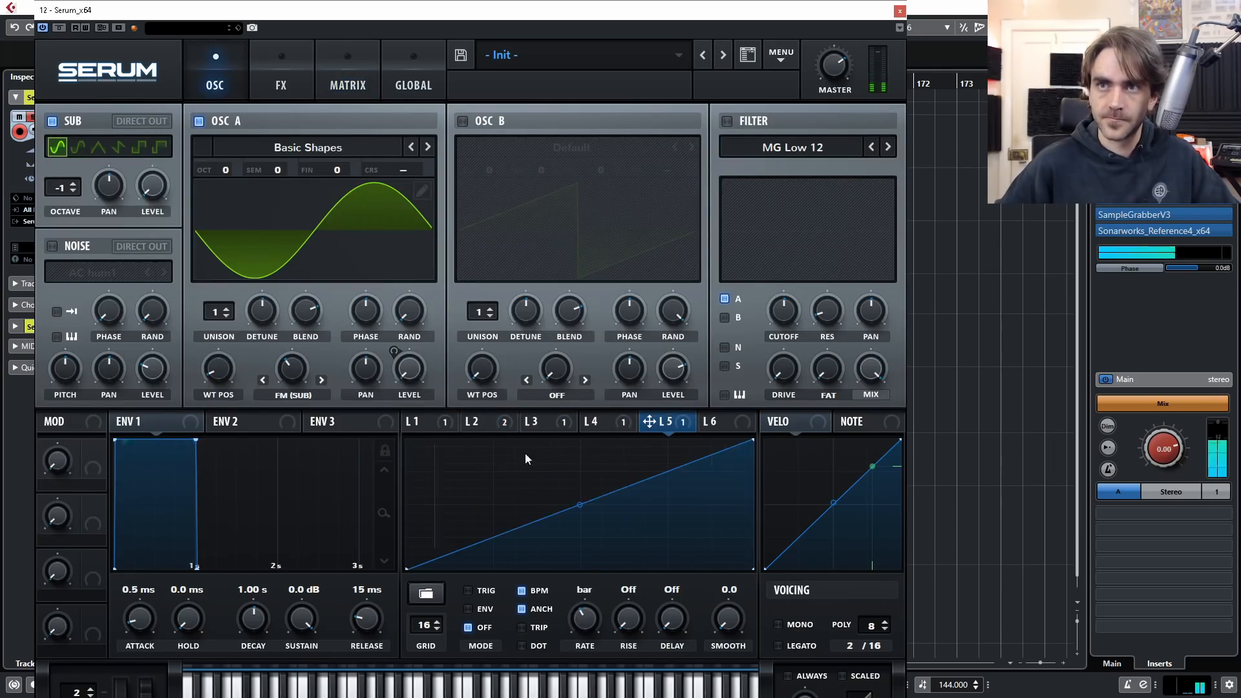
left_click(415, 423)
left_click(470, 422)
double_click(551, 462)
left_click_drag(551, 462, 579, 568)
double_click(556, 471)
left_click(414, 421)
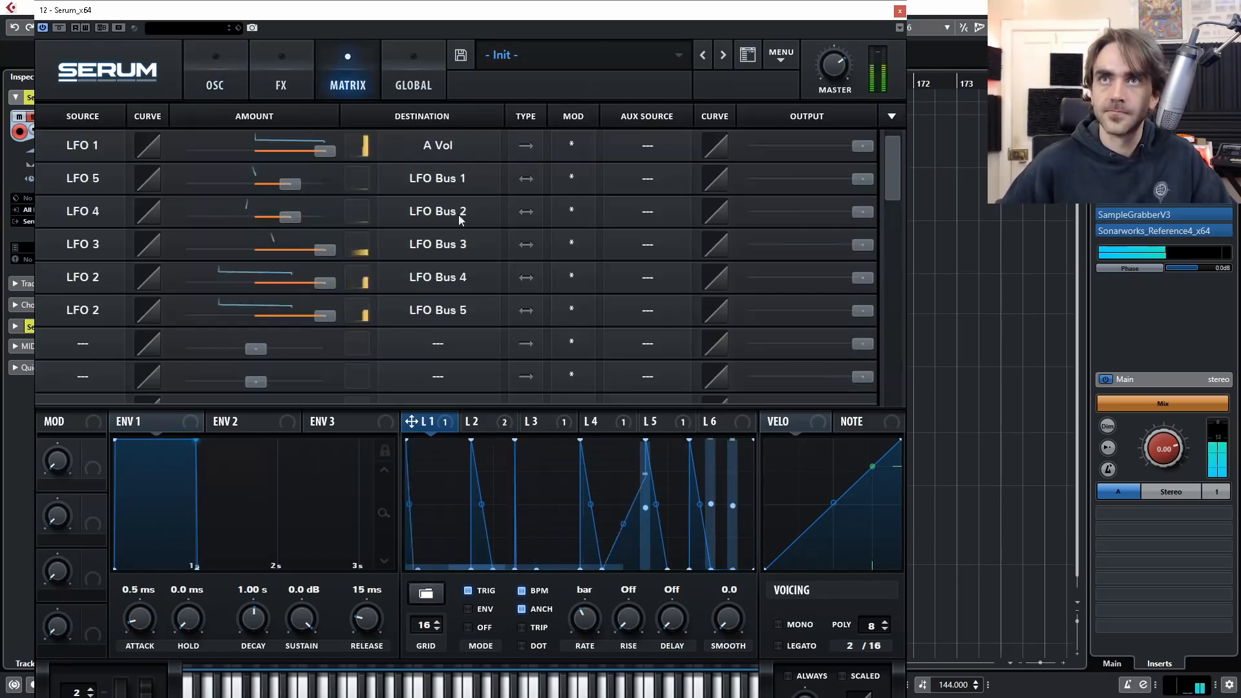
Step: Compare the modulated LFO 1 shape with the stepped LFO 2 pattern during playback
left_click(659, 421)
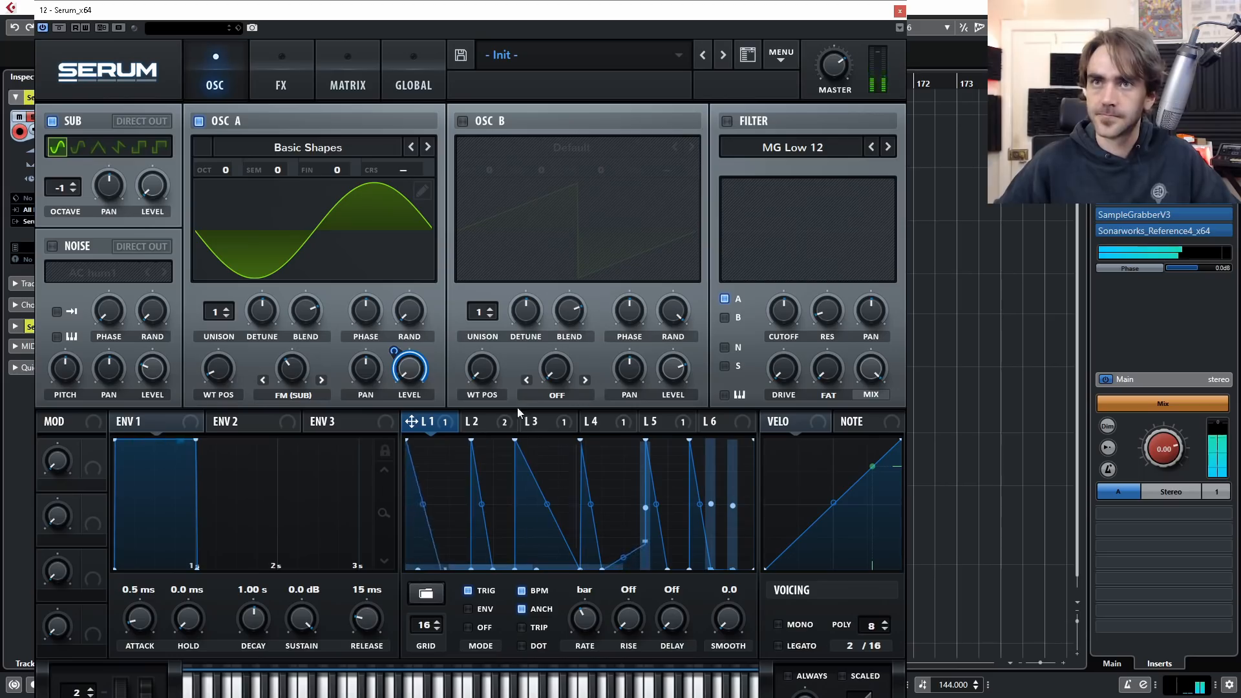
left_click(482, 424)
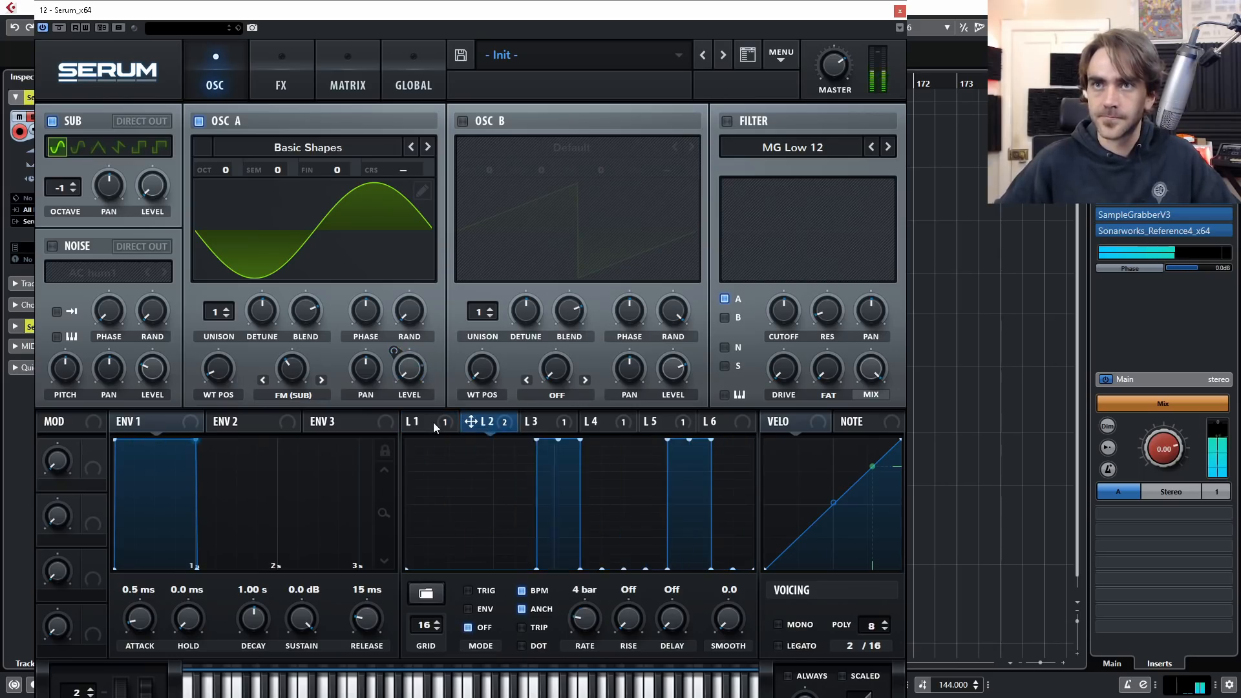
left_click(434, 423)
left_click(489, 426)
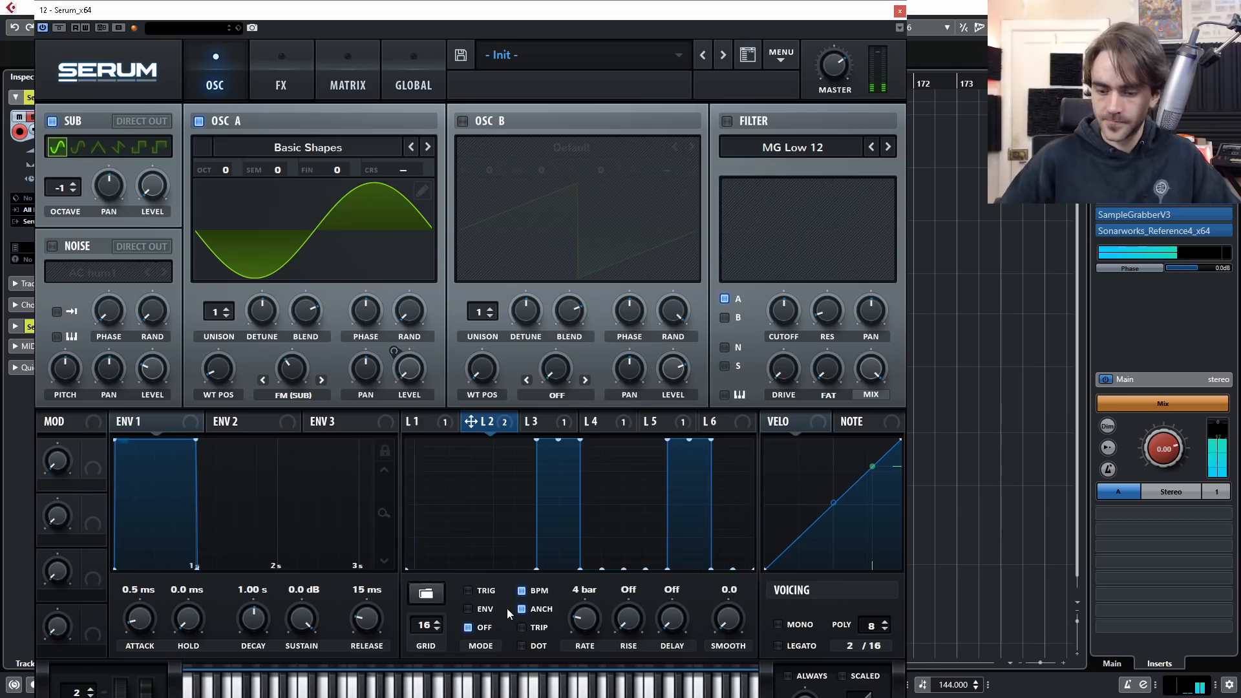
Step: Modulate the horizontal position of LFO 4's starting point with LFO 2 through LFO Bus 6, at full amount
mouse_move(484, 511)
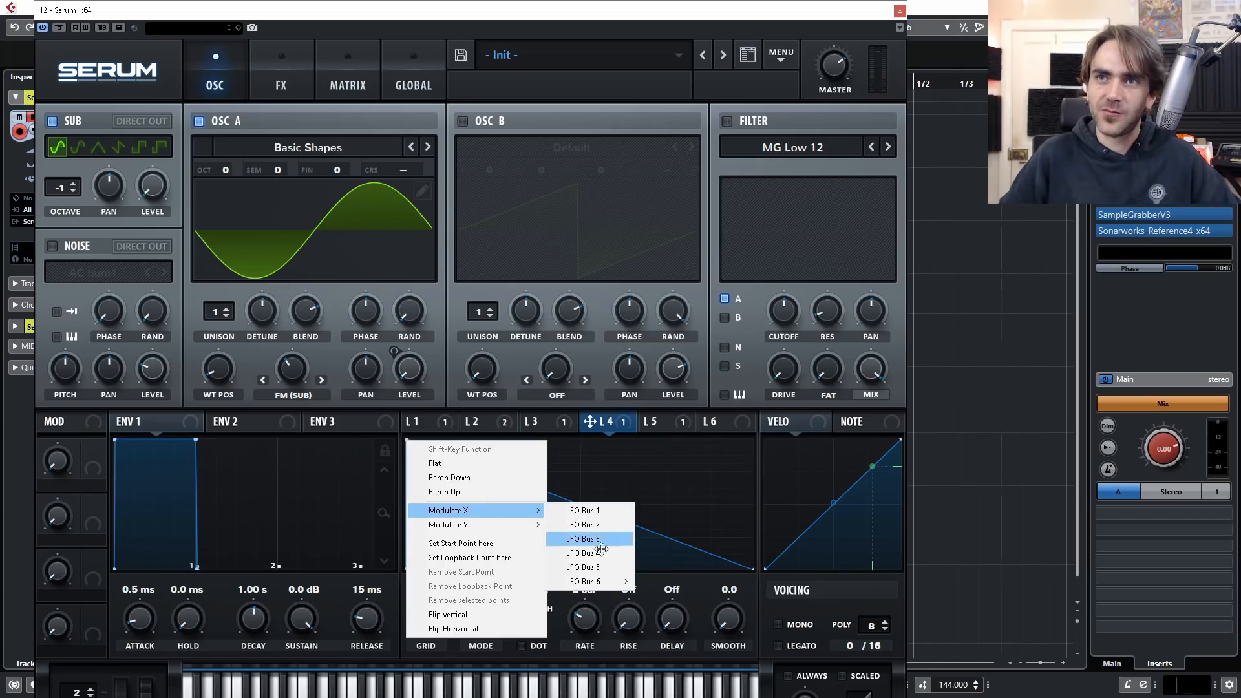
mouse_move(592, 580)
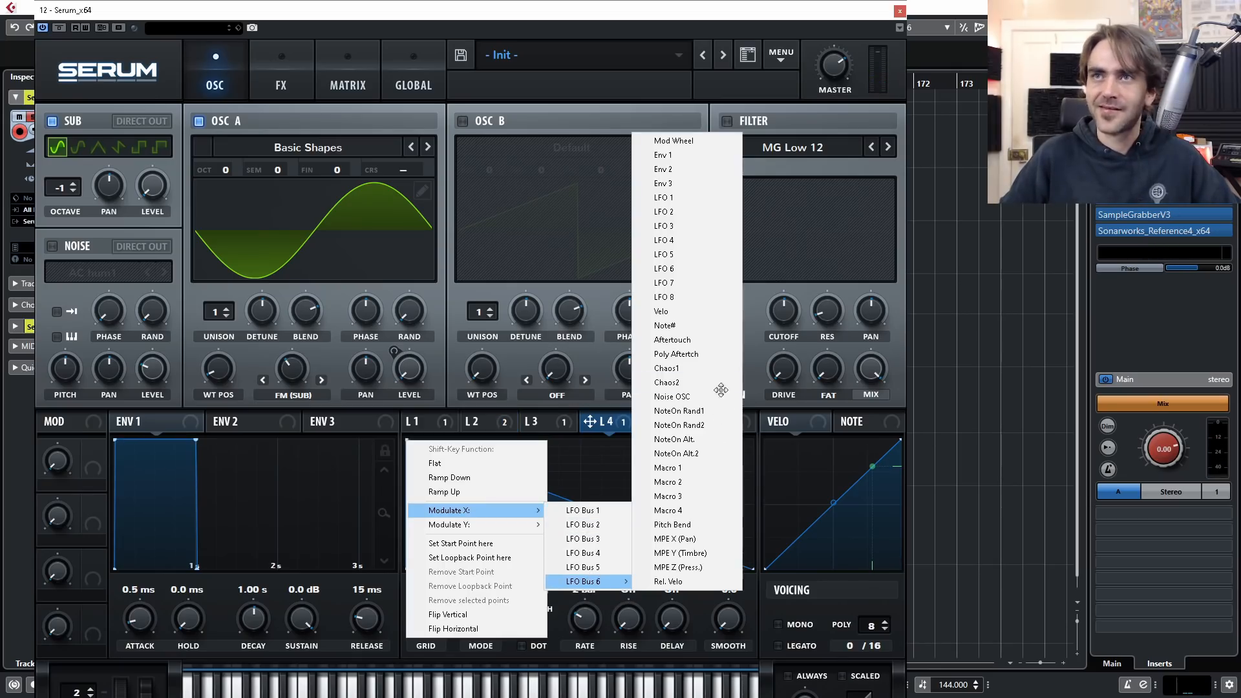
left_click(674, 212)
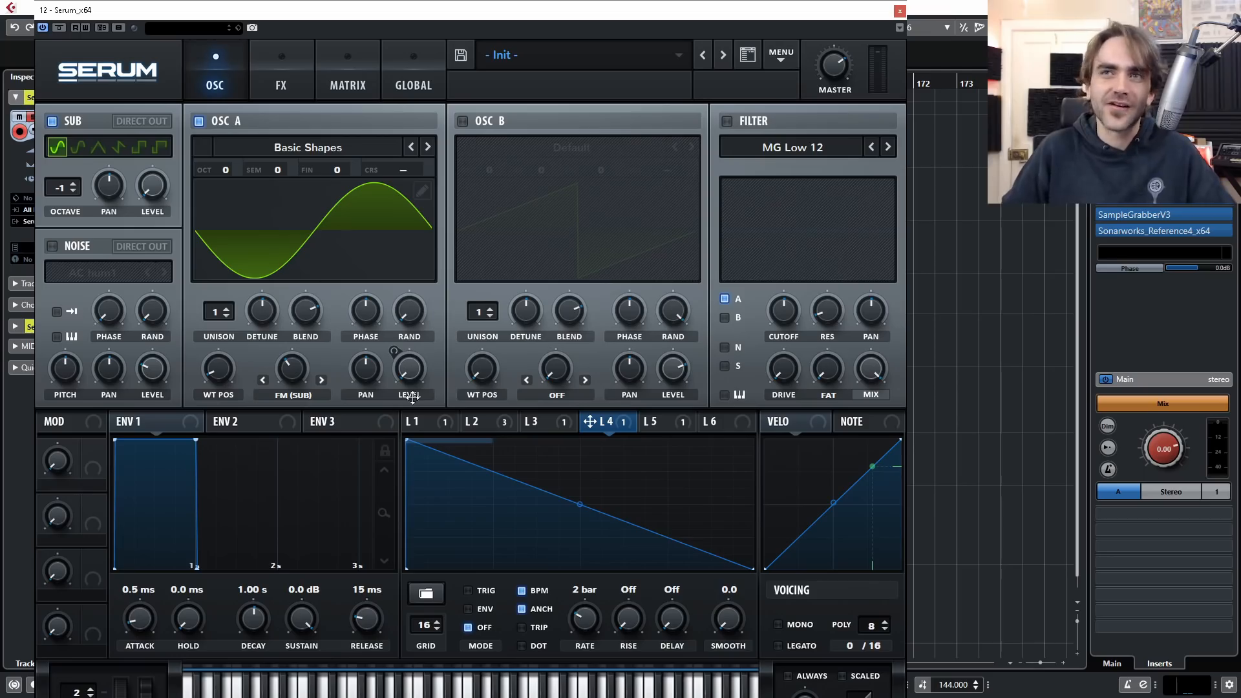
left_click(348, 85)
left_click_drag(297, 341, 328, 346)
Step: Compare the moving shapes of LFO 4, LFO 3 and LFO 1 during playback
left_click(219, 71)
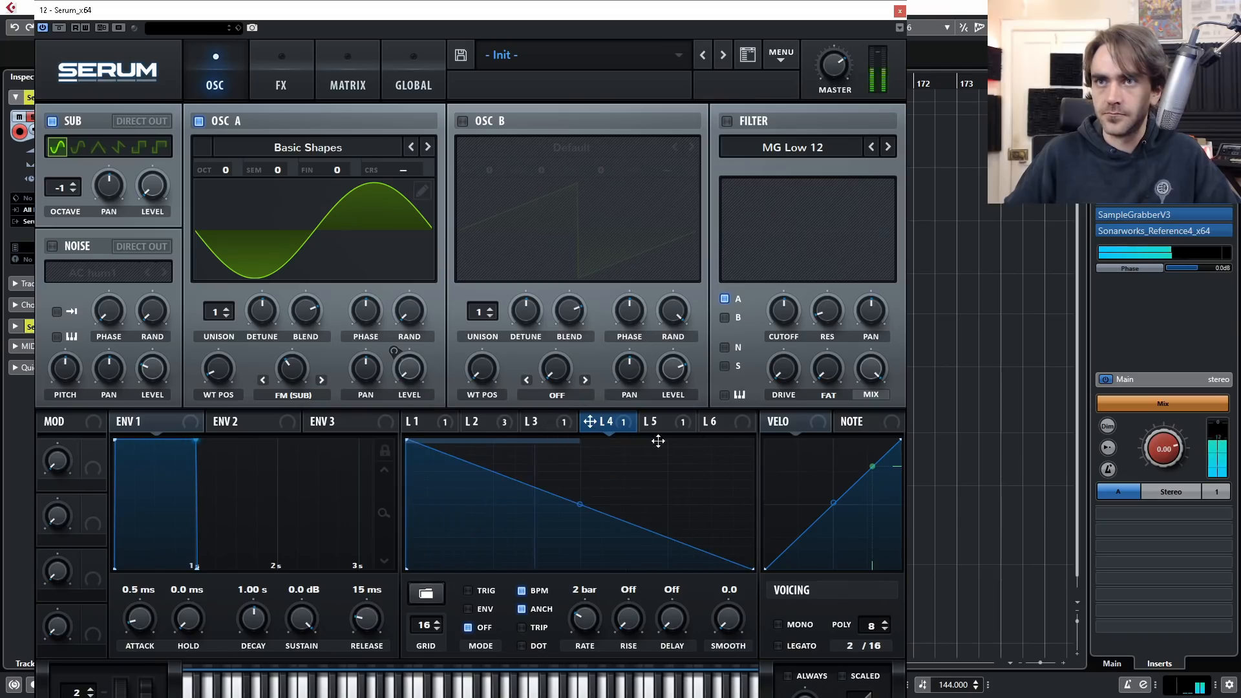
left_click(554, 420)
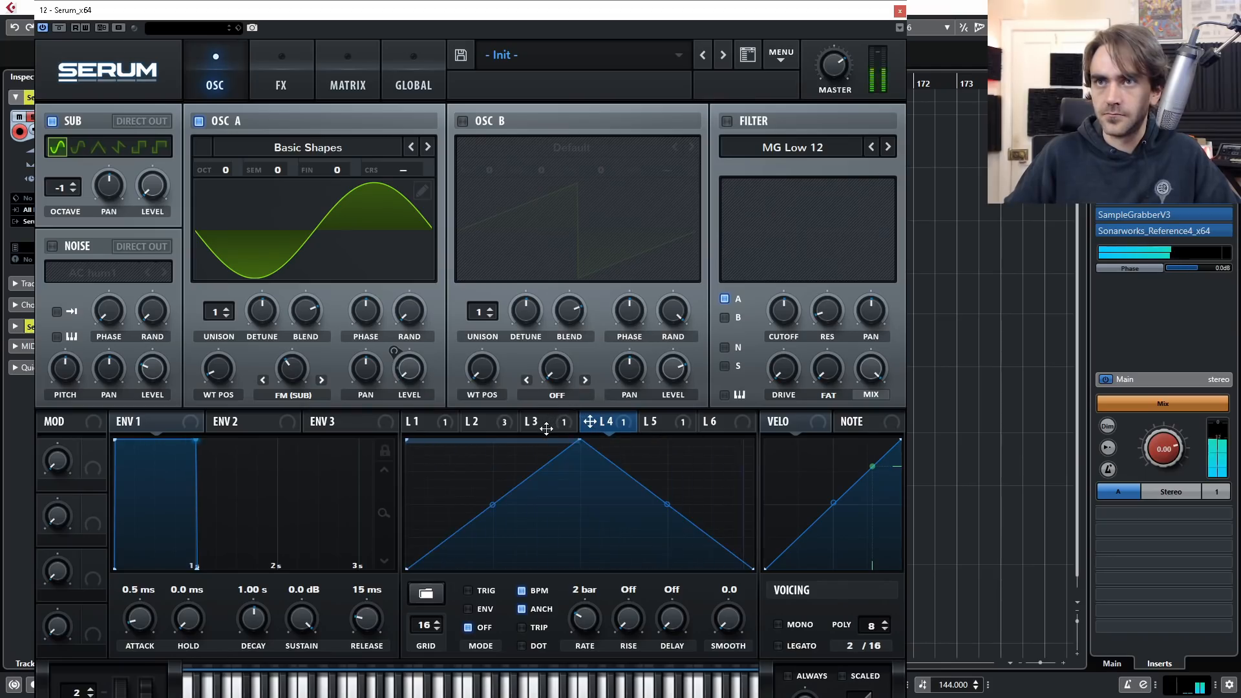
left_click(546, 425)
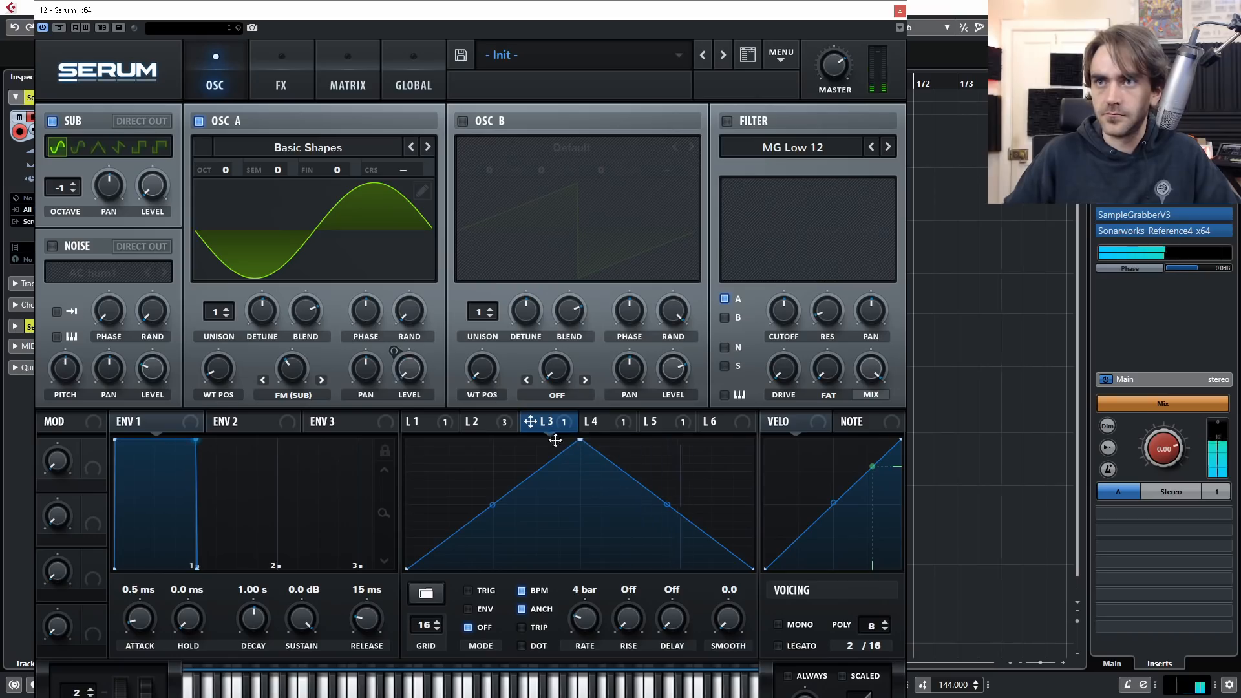
left_click(427, 422)
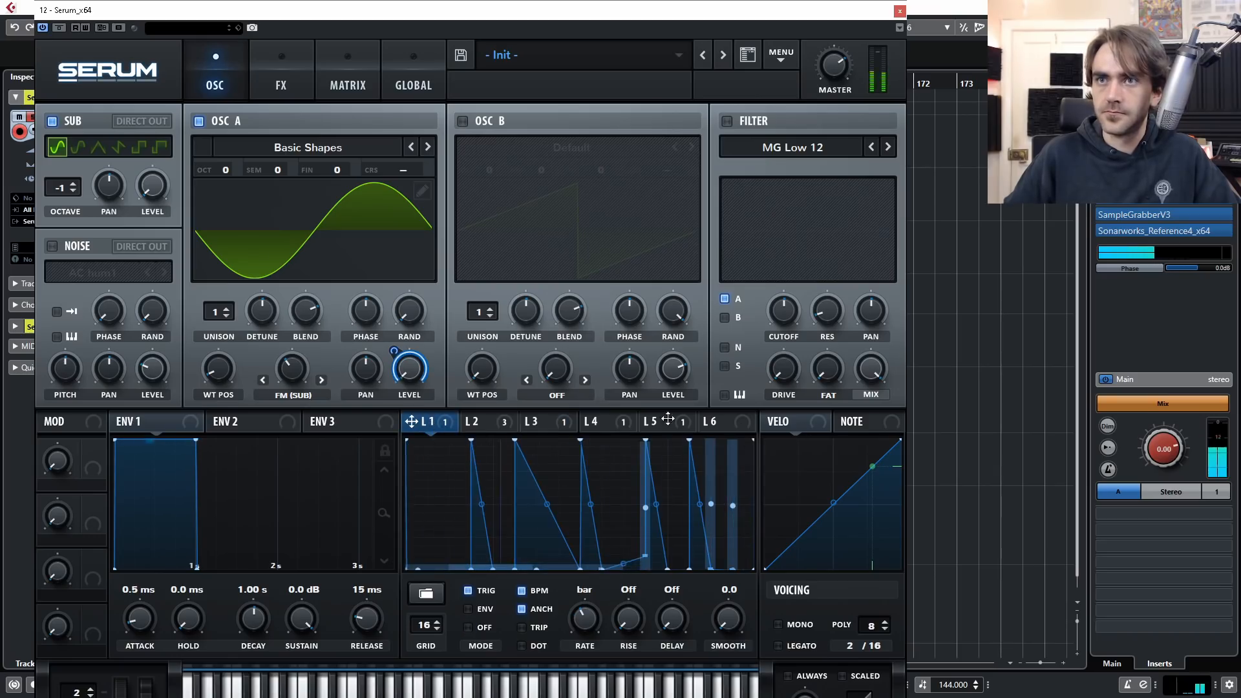
left_click(557, 423)
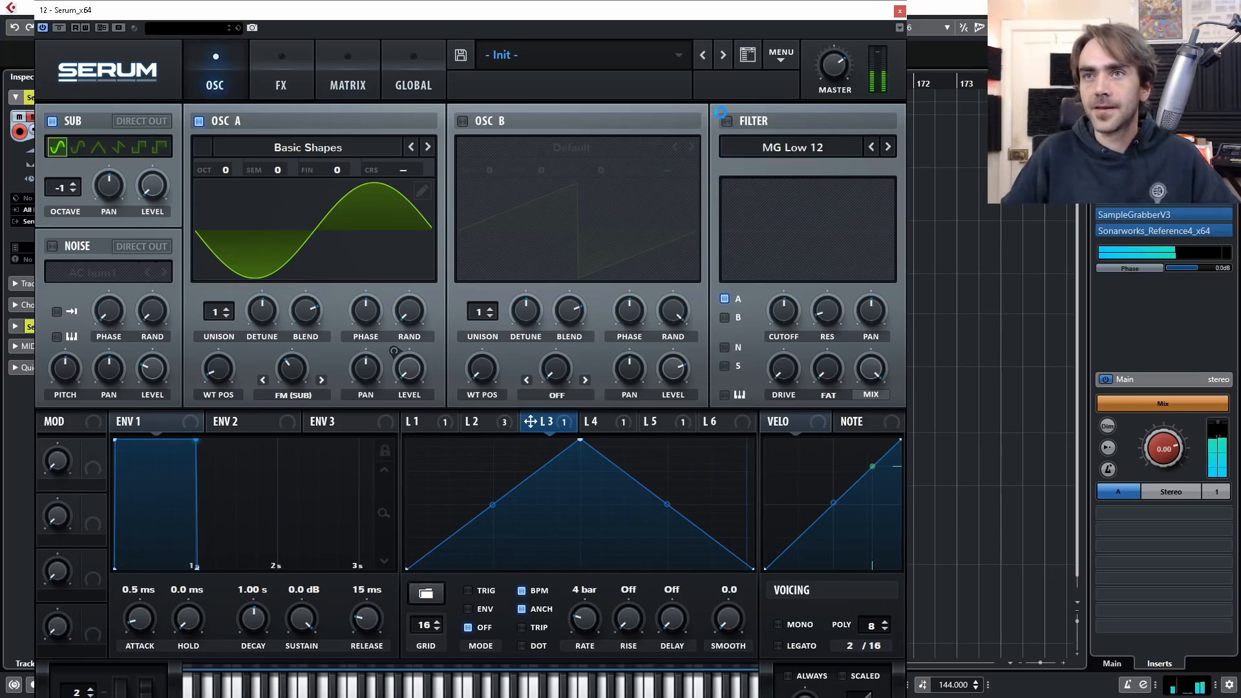
left_click(428, 421)
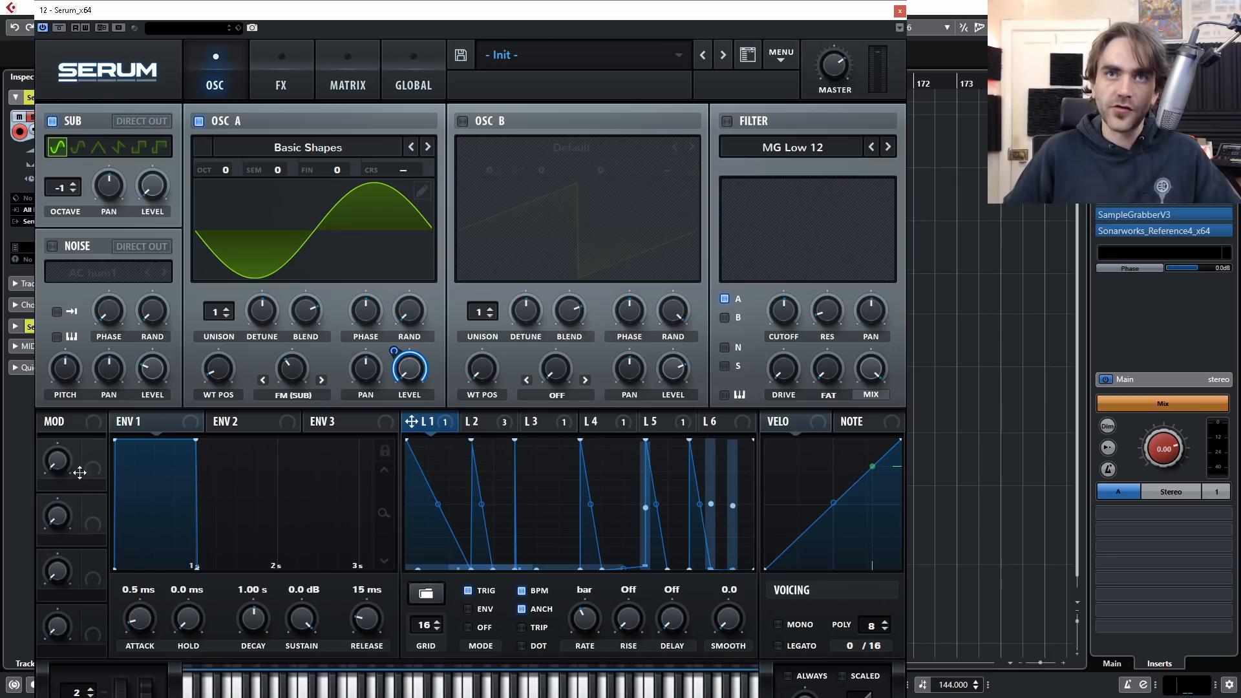
left_click_drag(79, 472, 94, 466)
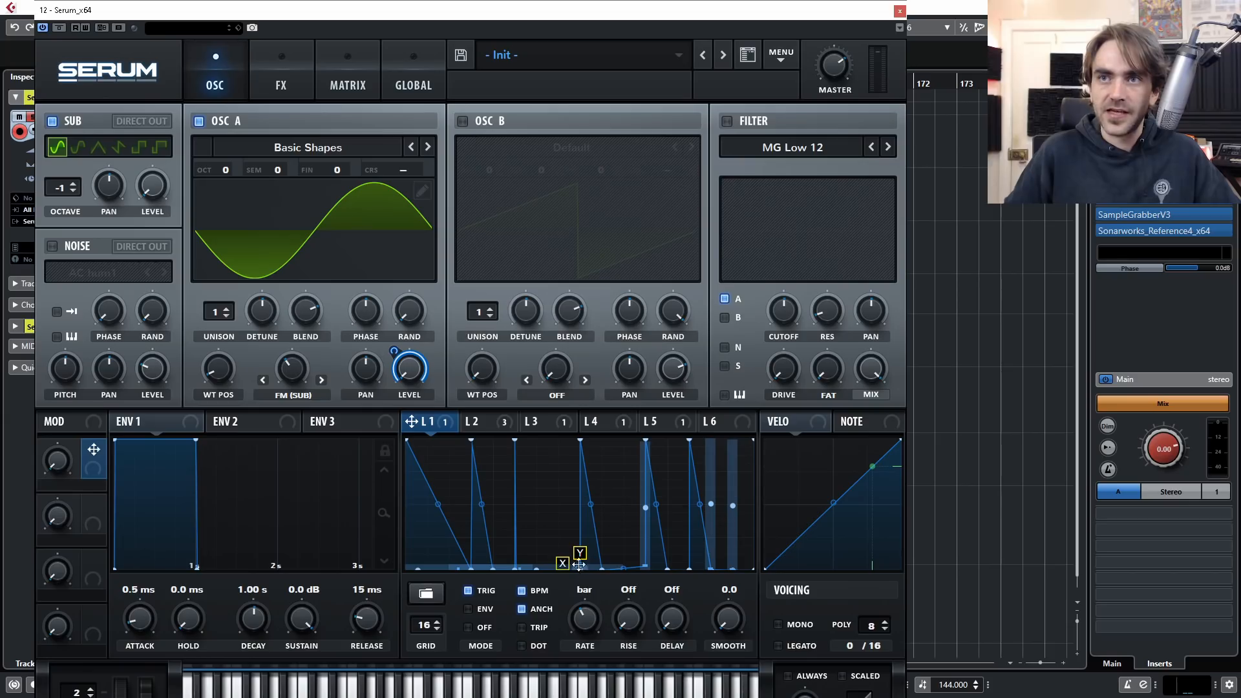
left_click_drag(562, 565, 561, 561)
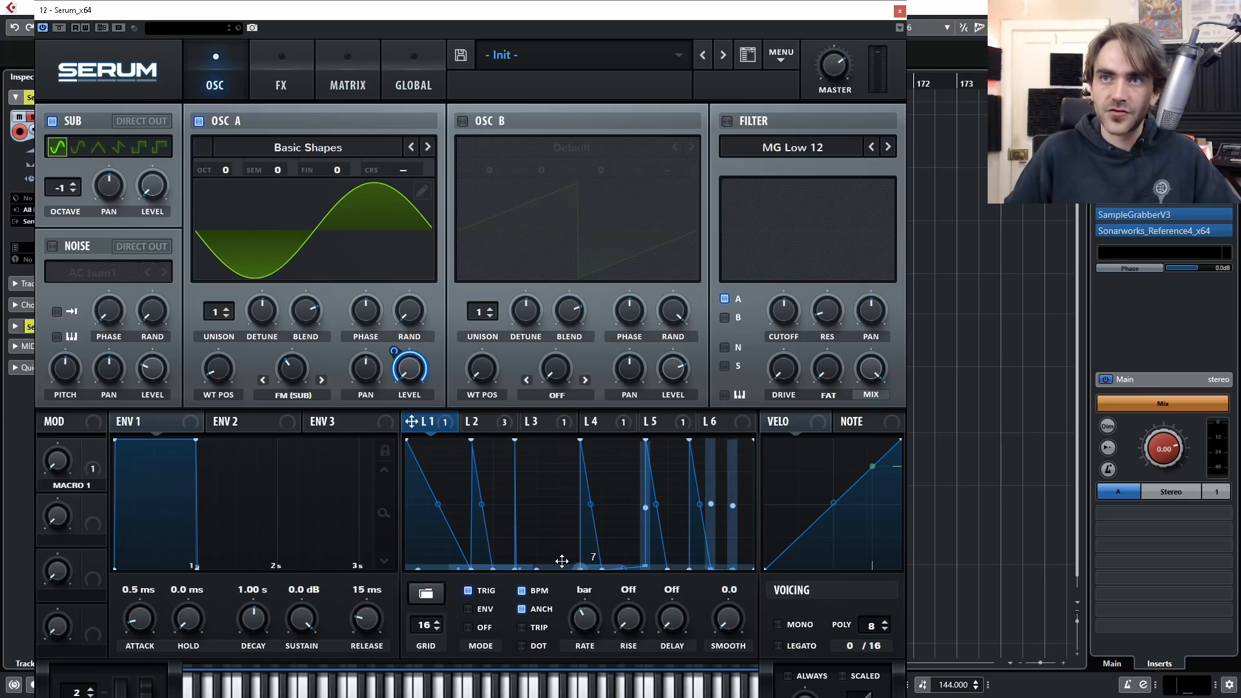
left_click_drag(66, 469, 71, 411)
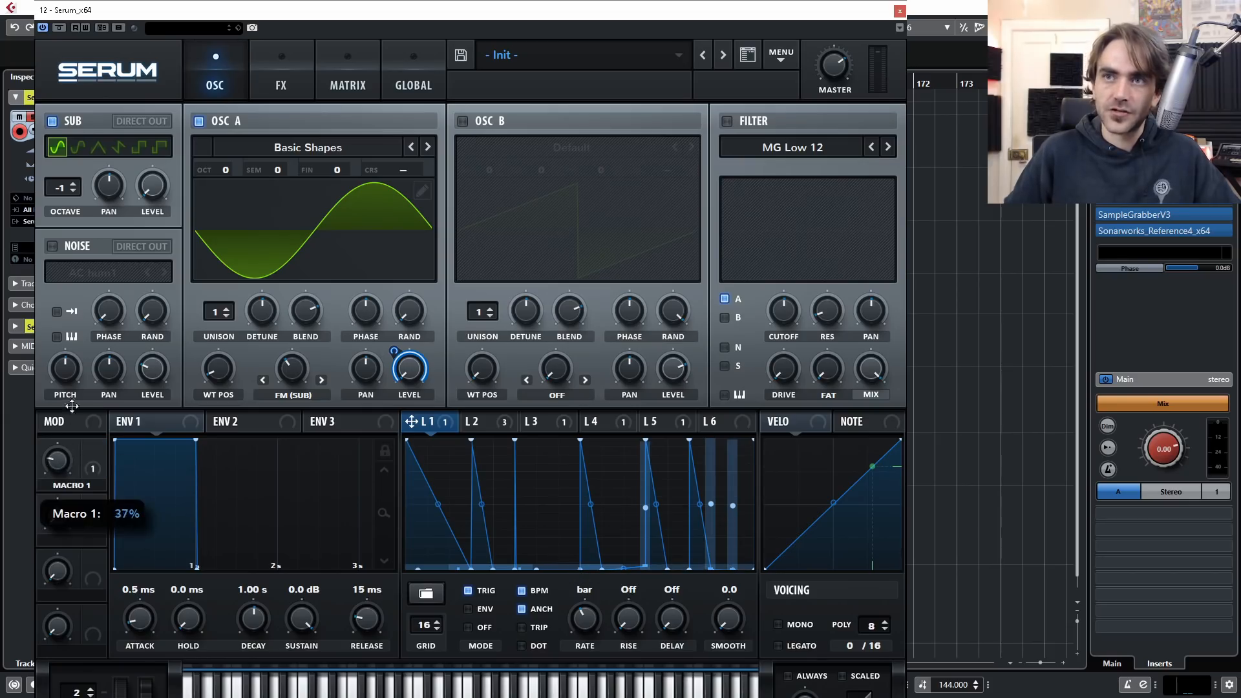
Step: Modulate the horizontal position of LFO 1's low point before the middle peak with Macro 1 through LFO Bus 7, and turn up the macro
left_click_drag(92, 450, 528, 593)
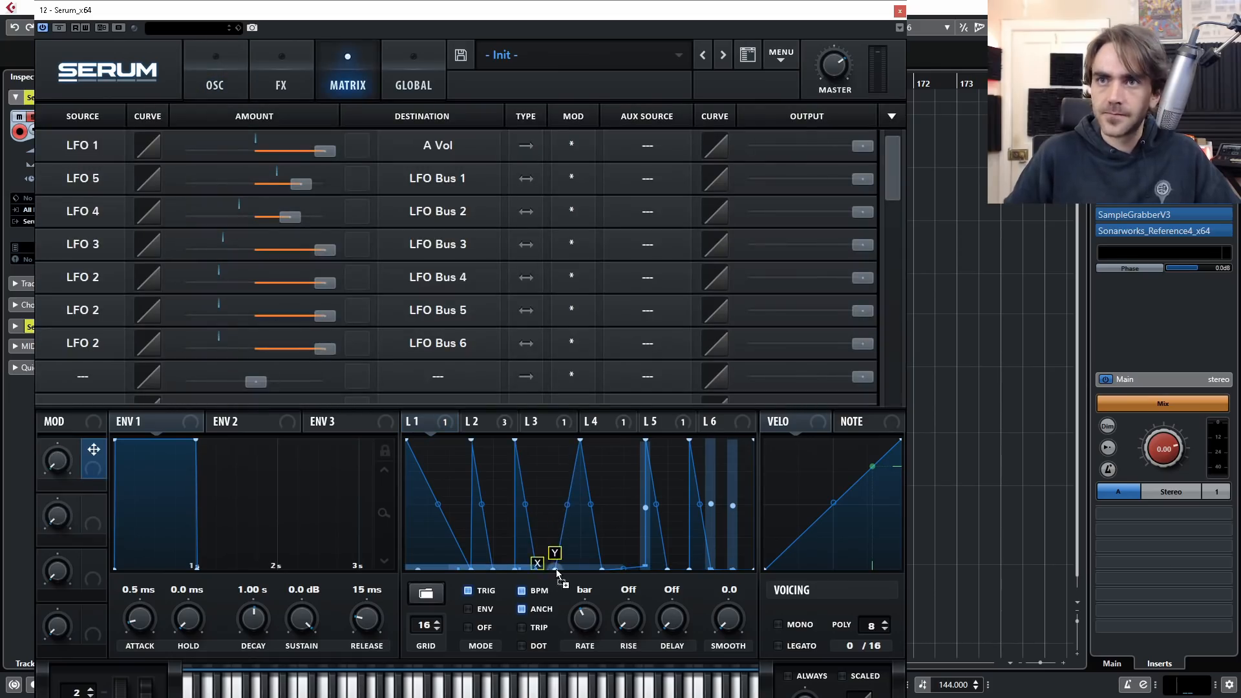
left_click_drag(62, 470, 76, 433)
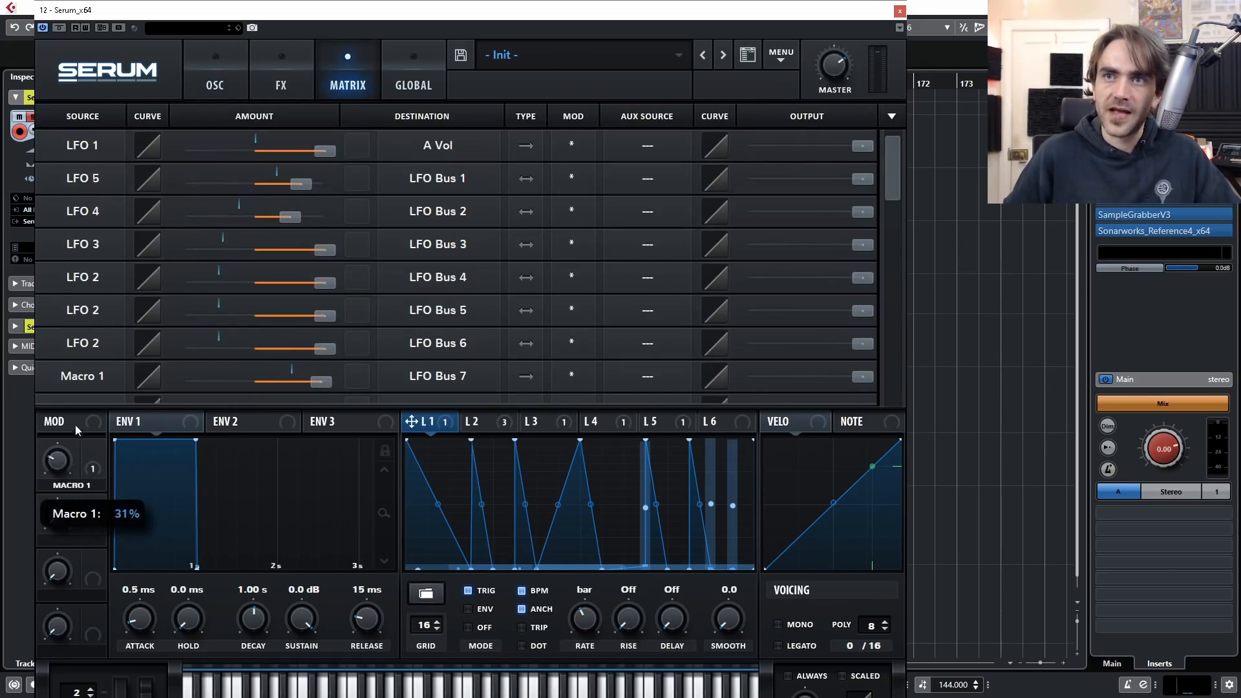
mouse_move(546, 569)
left_mouse_down()
mouse_move(562, 551)
mouse_move(535, 582)
left_mouse_up()
left_click_drag(57, 456, 48, 429)
left_click_drag(48, 429, 49, 425)
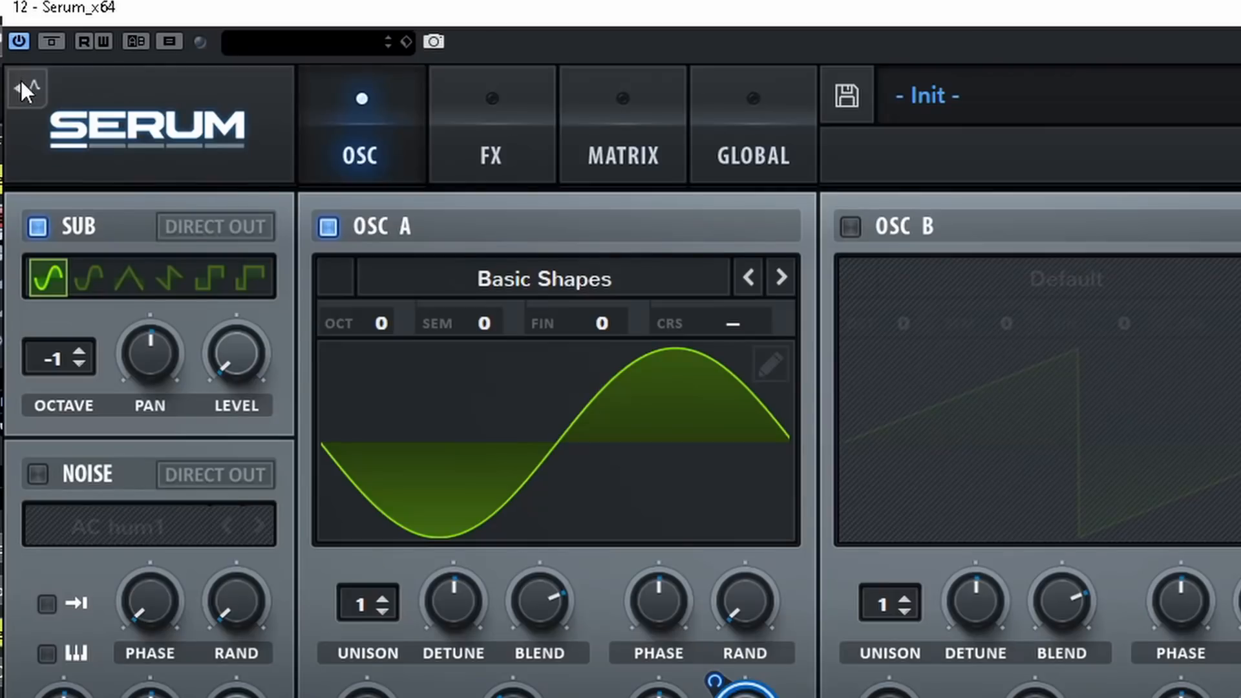
Step: Resample the played audio from Serum into the Cubase project as a new audio clip, accepting the import options
left_click(48, 51)
left_click_drag(970, 624, 930, 634)
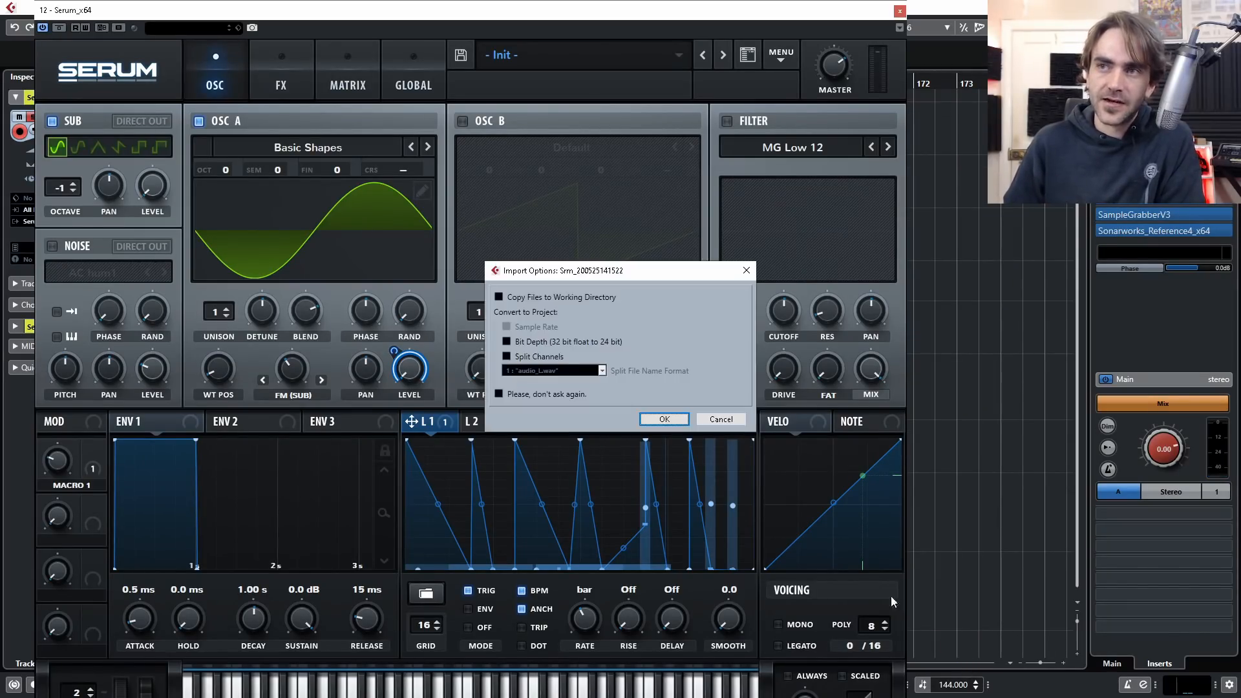
left_click(535, 298)
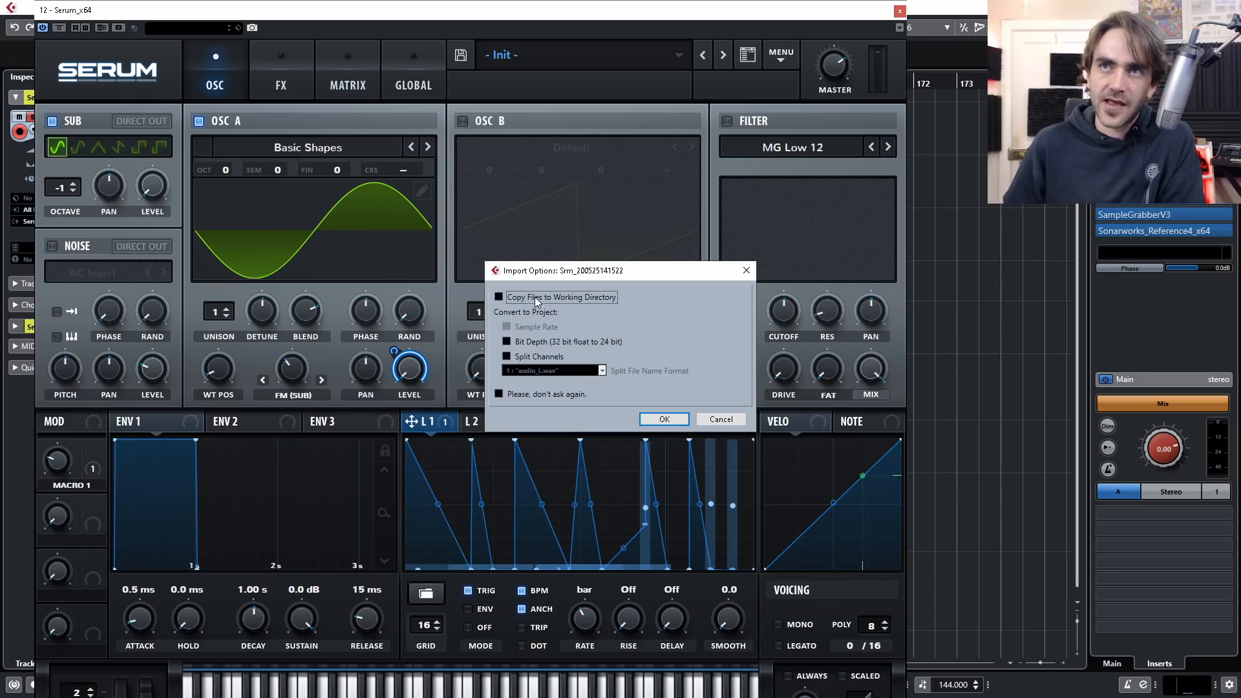
left_click(670, 419)
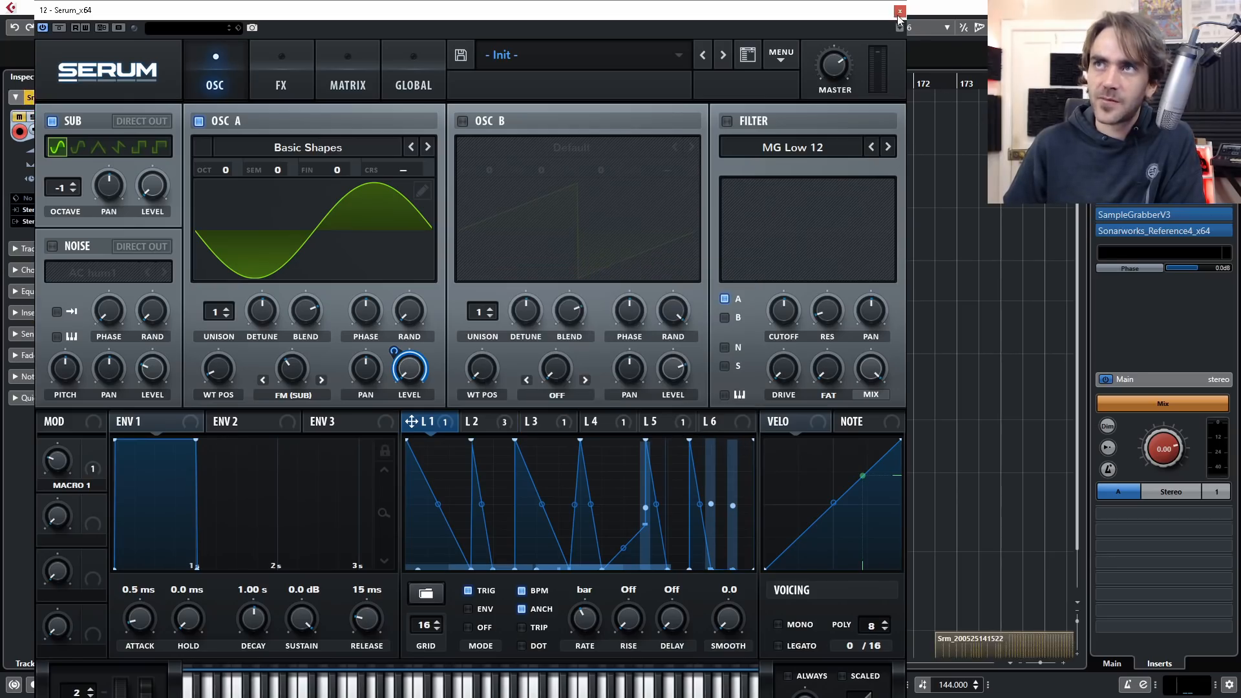
Step: Close the synth window and position the resampled audio clip at bar 161 in the arrangement
left_click(899, 11)
scroll(903, 332, "down", 2)
left_click_drag(689, 621, 475, 617)
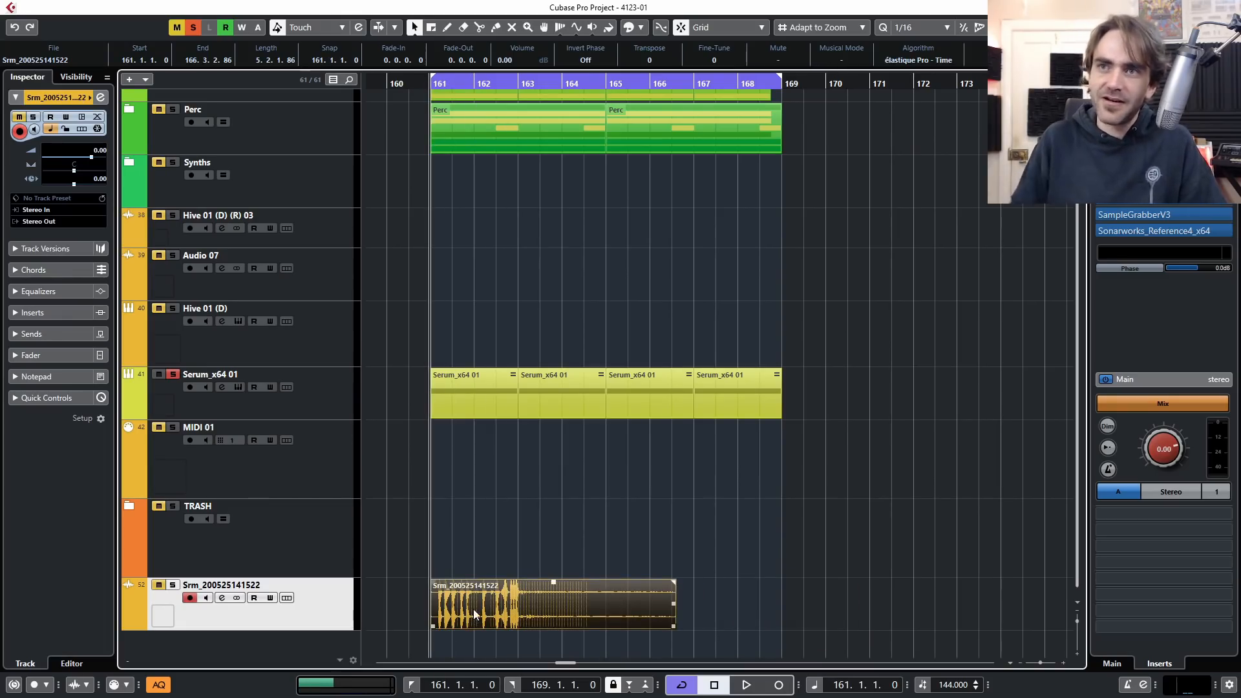
Step: Unsolo the Serum track and trim the resampled clip to three bars with a short fade-out while auditioning it
left_click(173, 375)
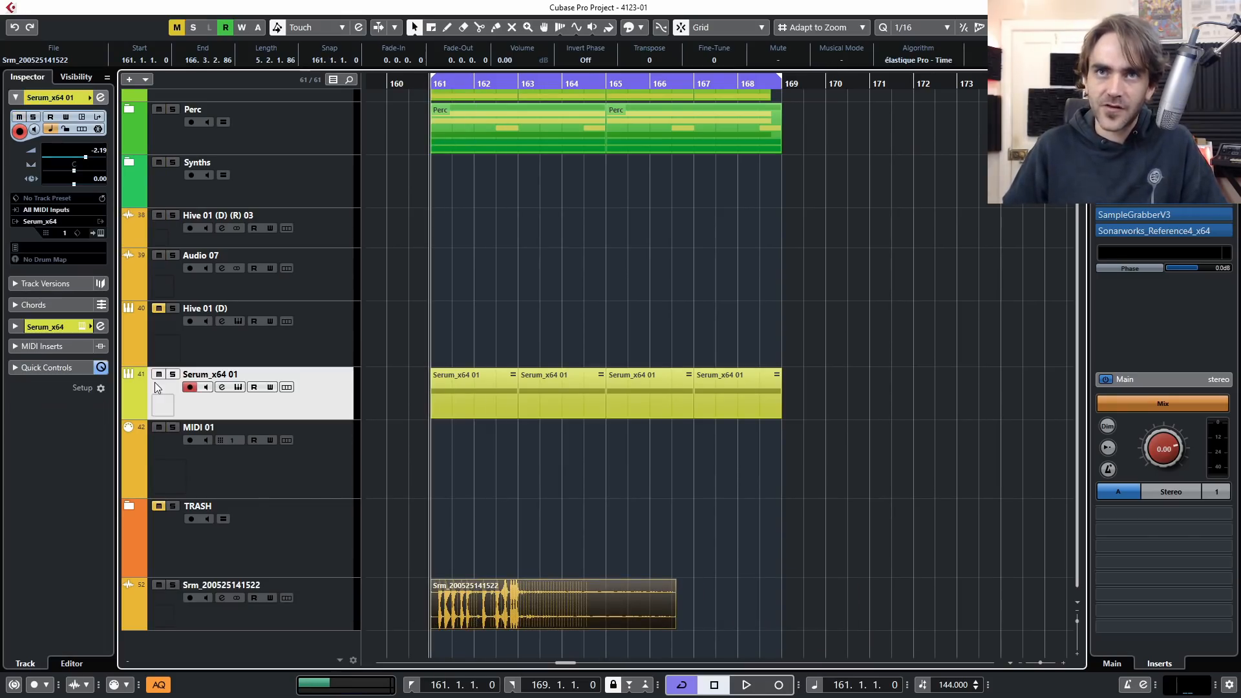
left_click(172, 585)
key("space")
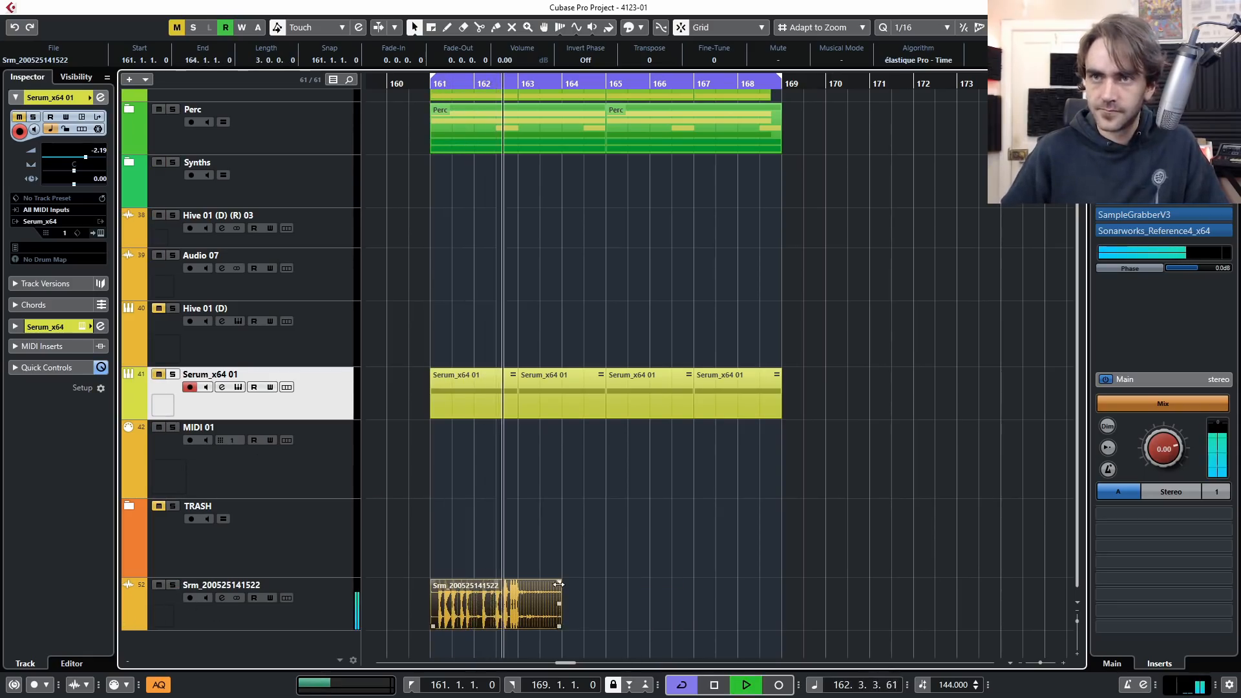
left_click_drag(559, 584, 551, 584)
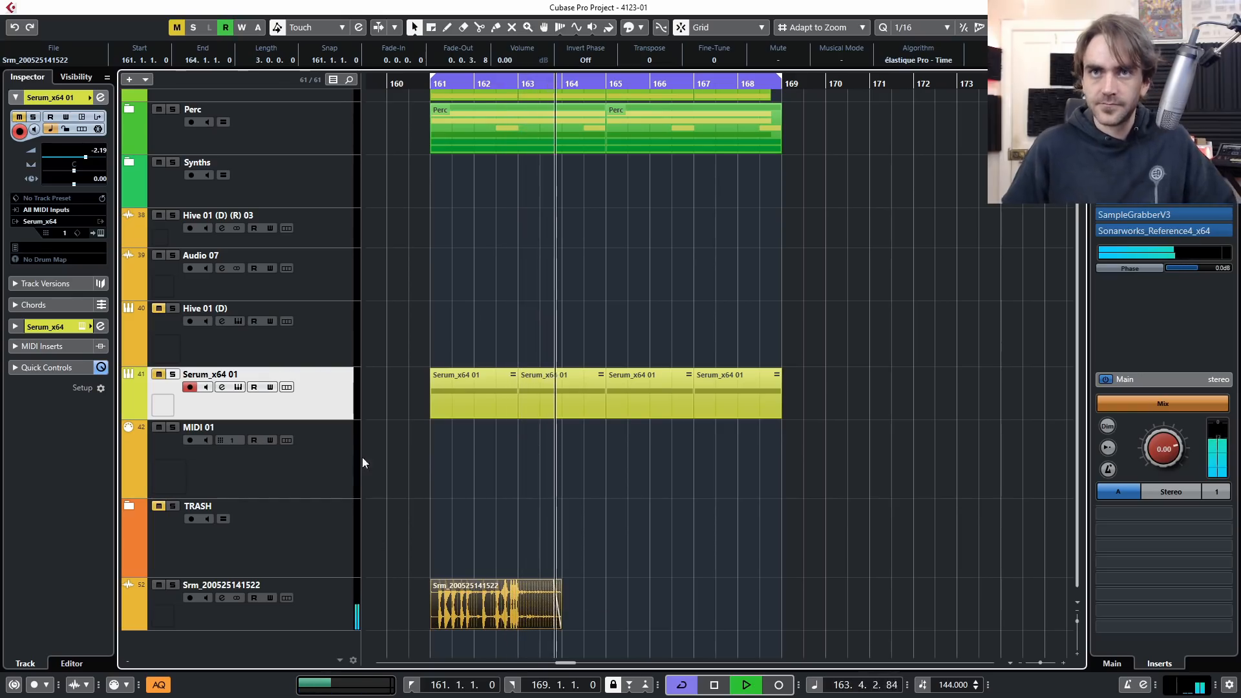
key("space")
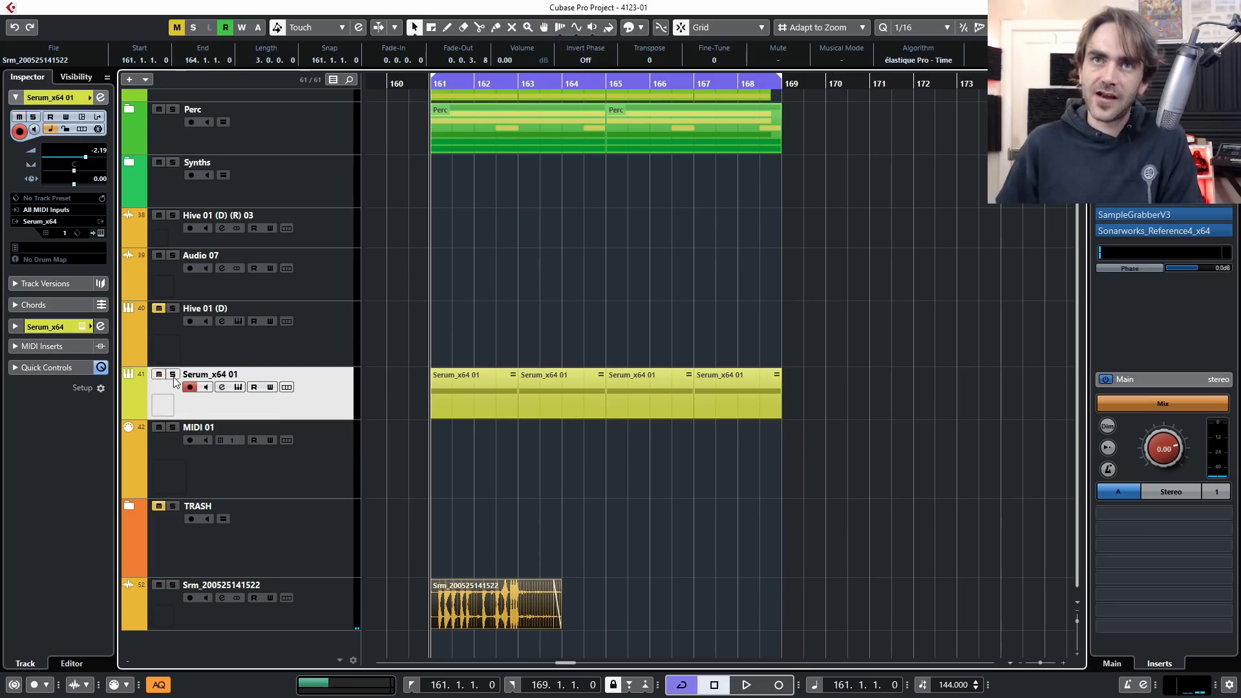
Step: Reopen Serum, enable its filter and set the filter type to Band 24
left_click(100, 327)
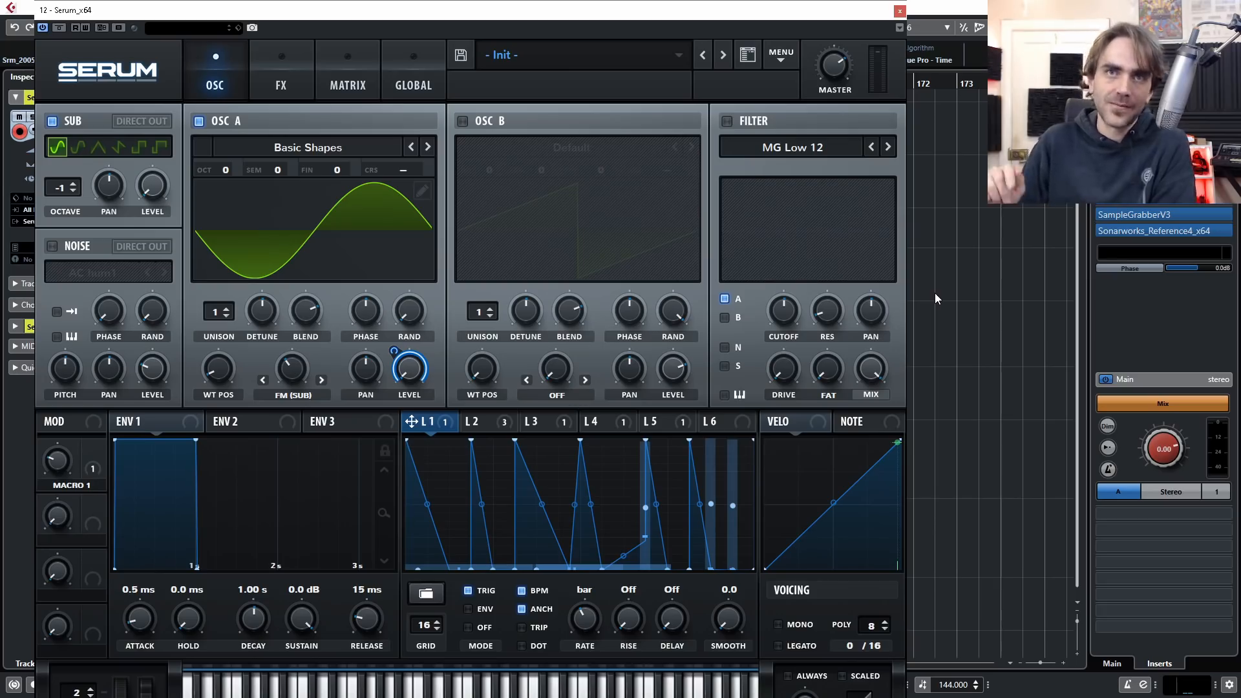
left_click(844, 145)
mouse_move(758, 166)
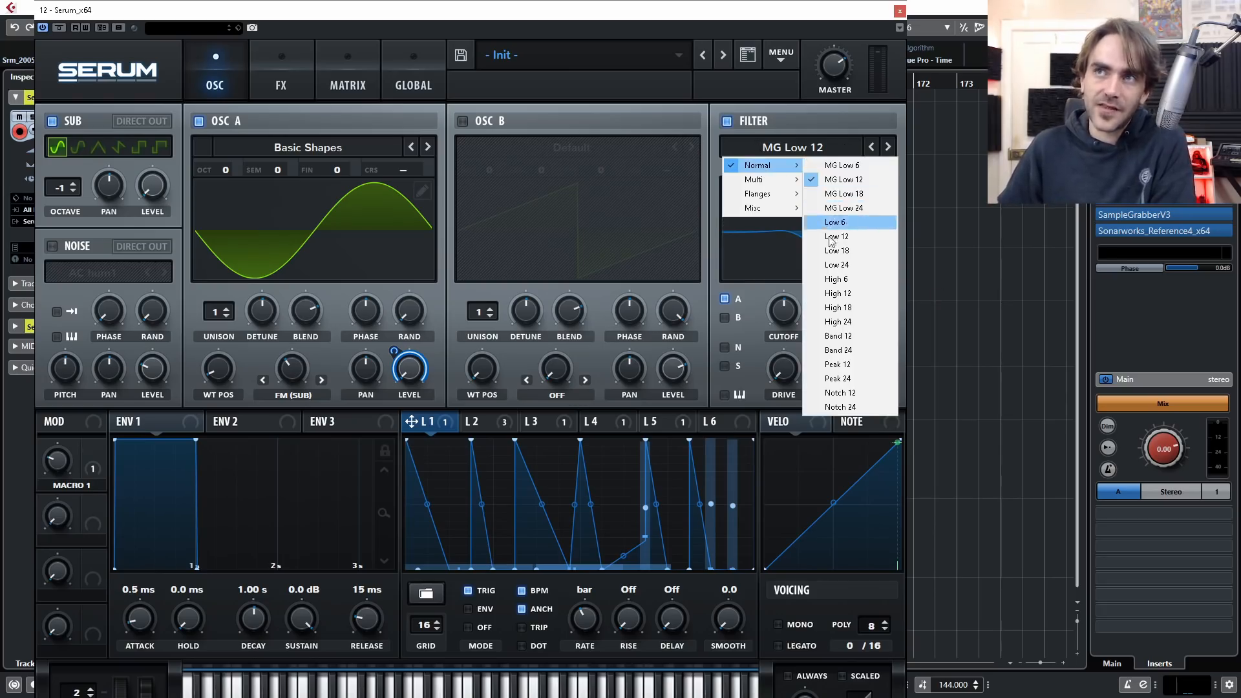
left_click(840, 351)
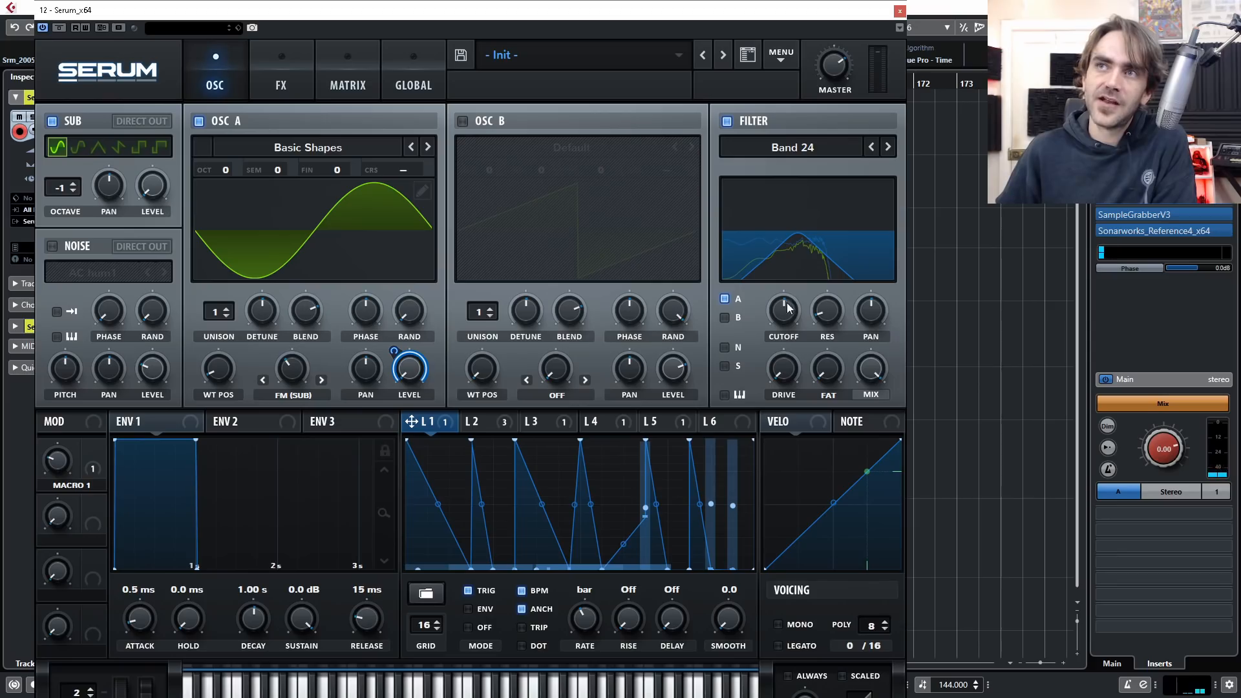
Step: Raise the filter's resonance and drive, lower its cutoff and modulate the cutoff with LFO 3
left_click_drag(820, 299, 832, 274)
left_click_drag(794, 352, 793, 347)
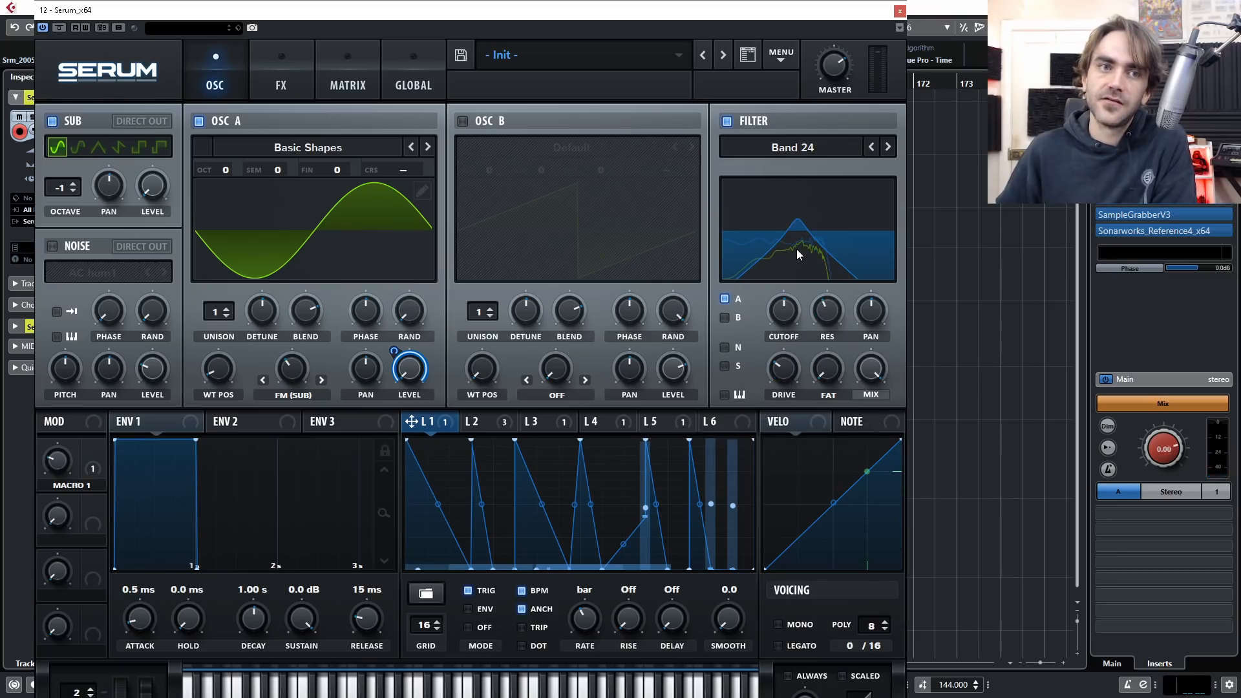
left_click_drag(791, 303, 791, 298)
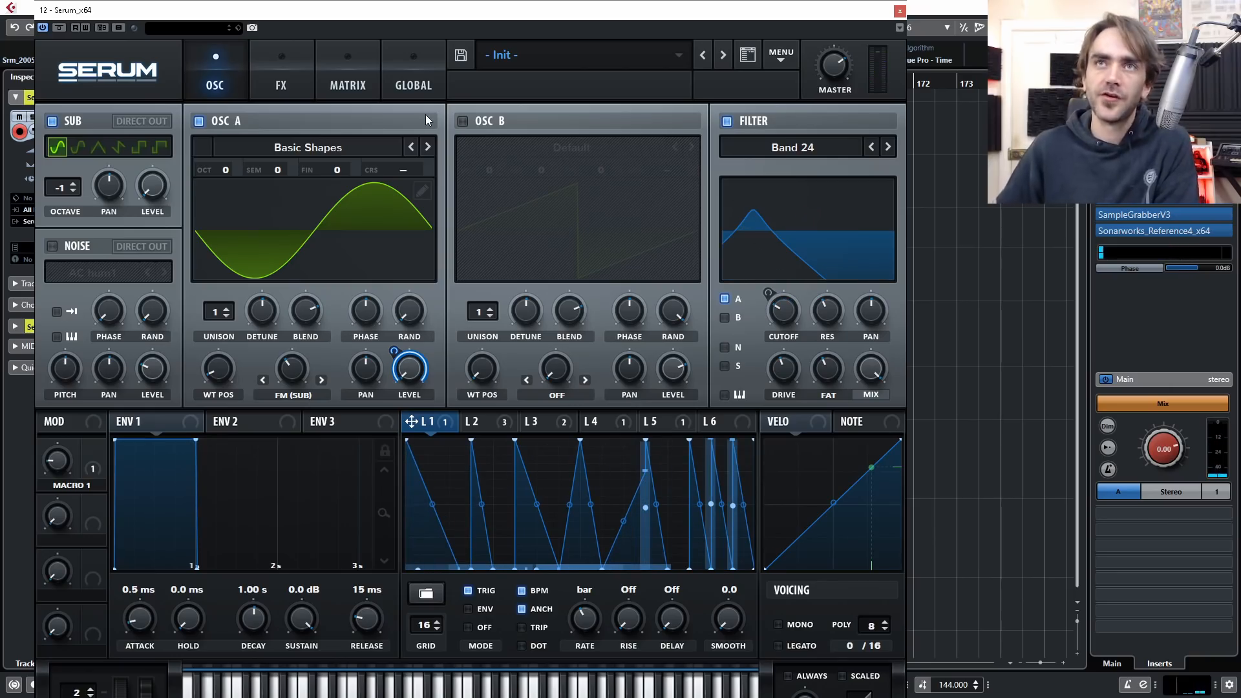
Step: Switch the filter's Mix control to Level and set the filter level to 53%
left_click_drag(872, 372, 881, 317)
left_click(873, 397)
left_click(872, 397)
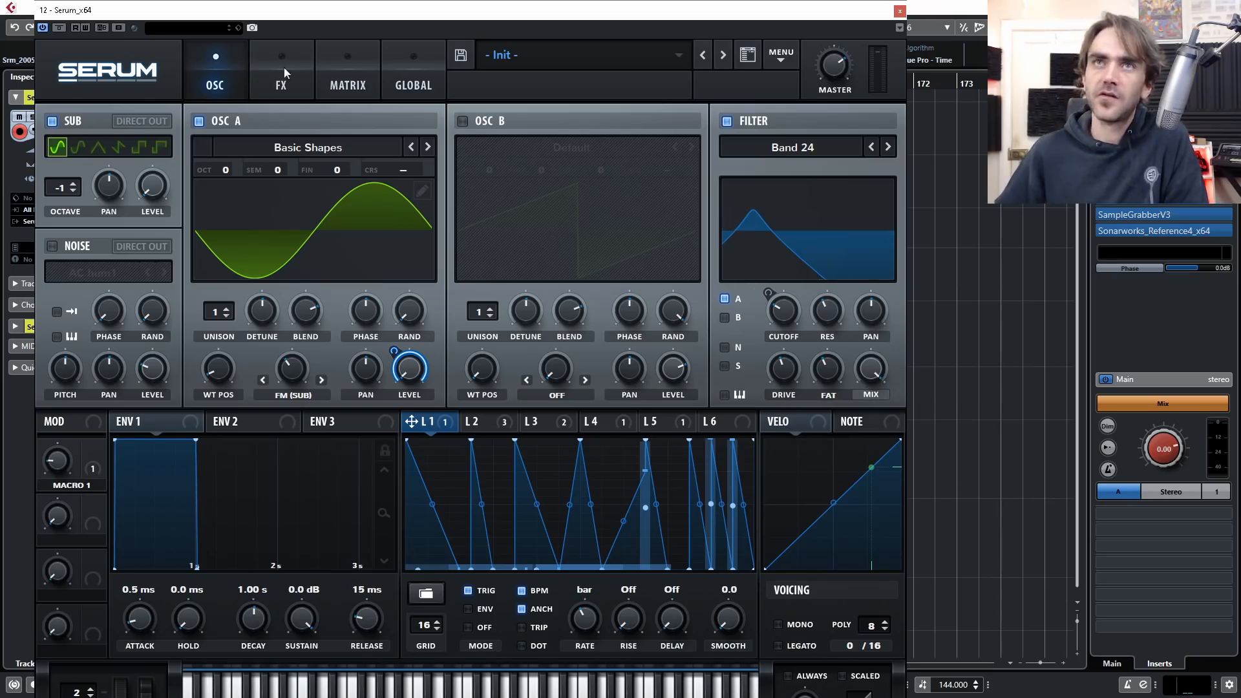
left_click_drag(877, 372, 883, 316)
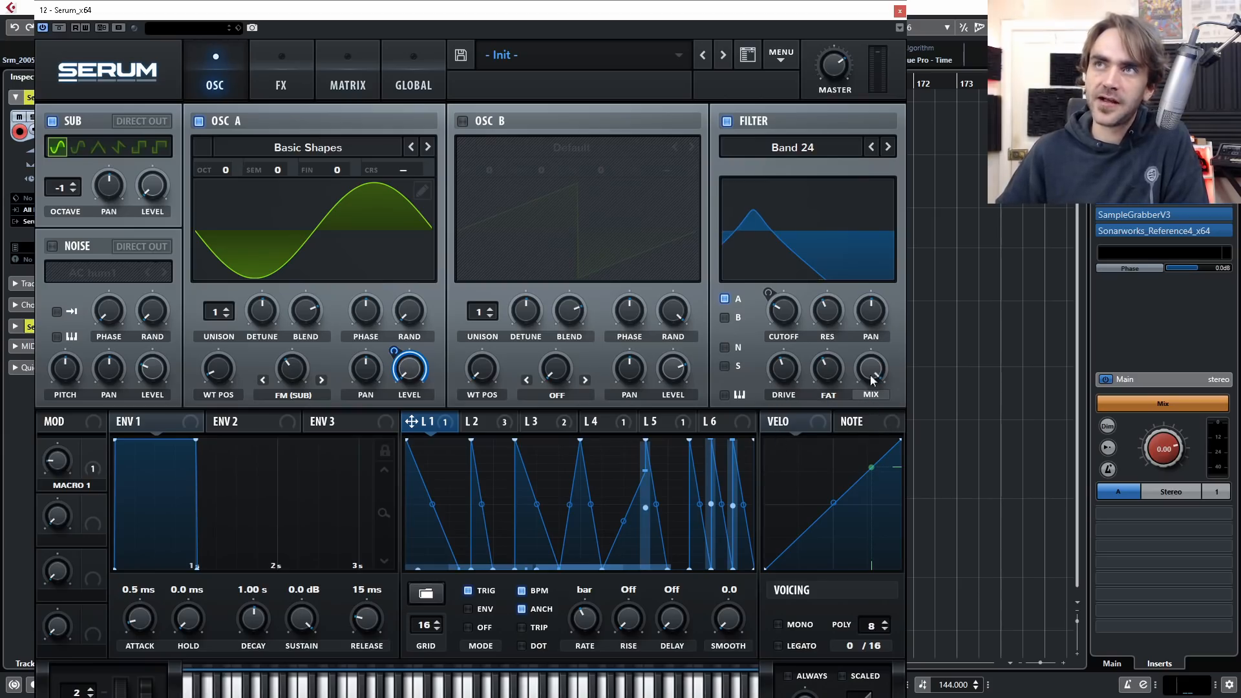
left_click(870, 394)
left_click(284, 80)
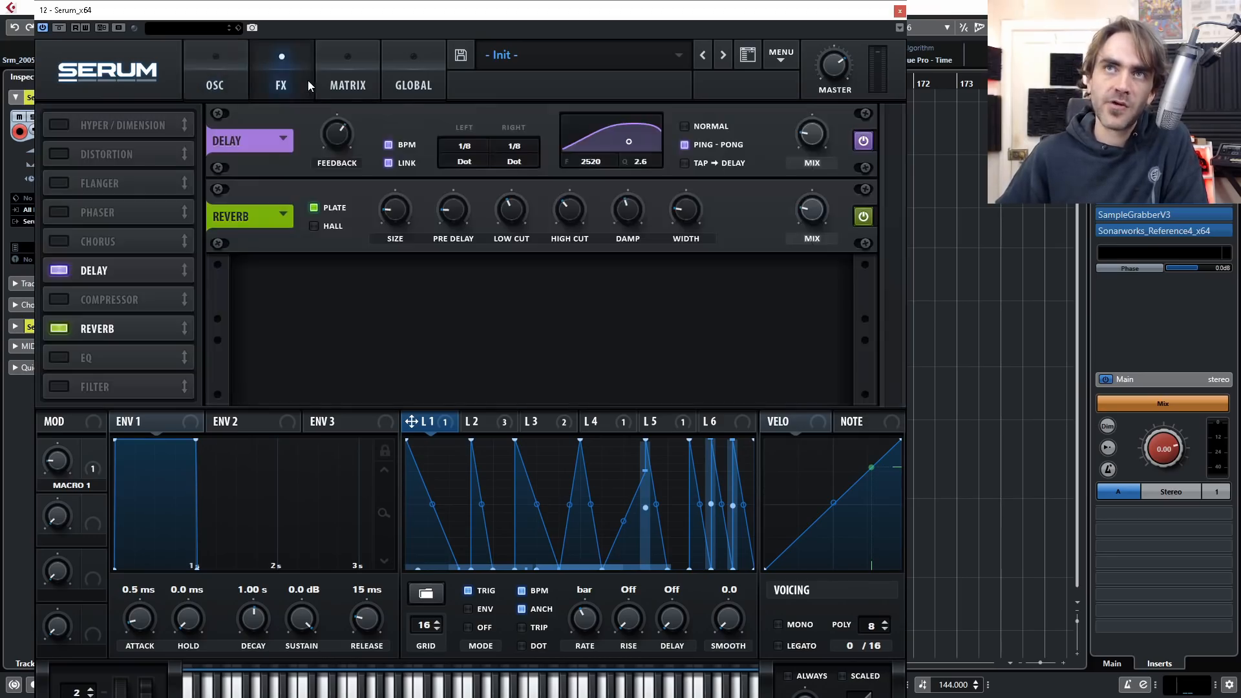
left_click(219, 64)
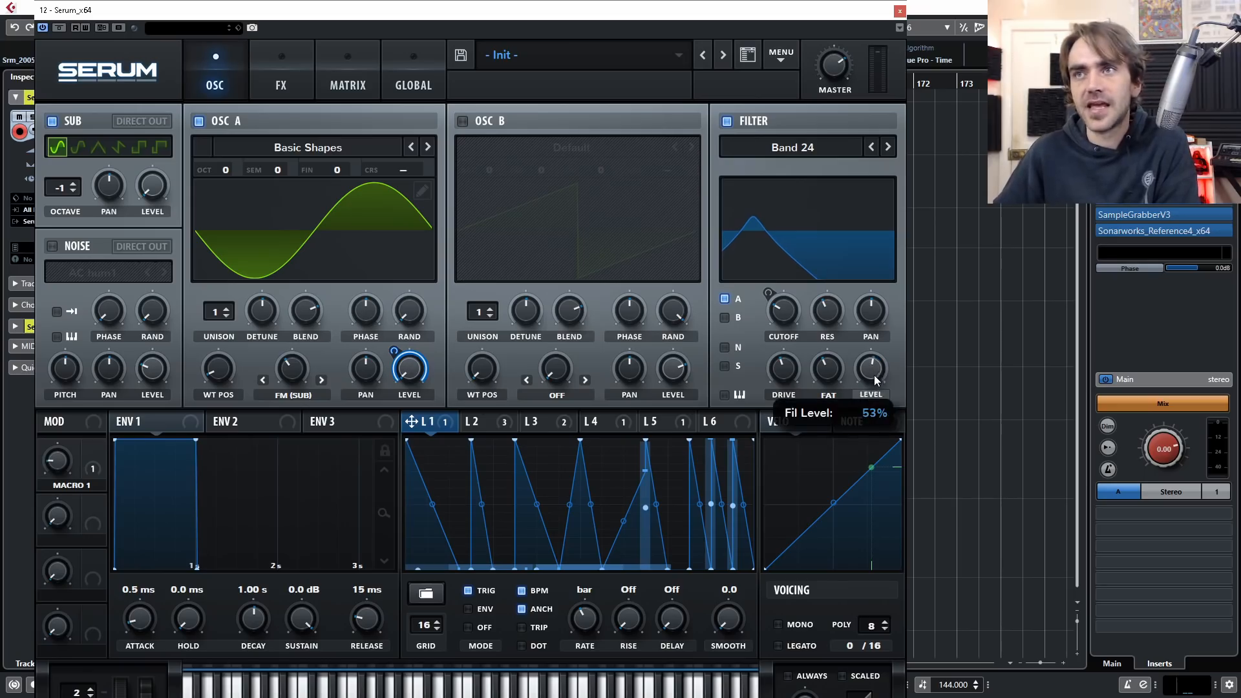
Step: Raise the delay mix and add a Tube distortion effect with increased drive
left_click(284, 68)
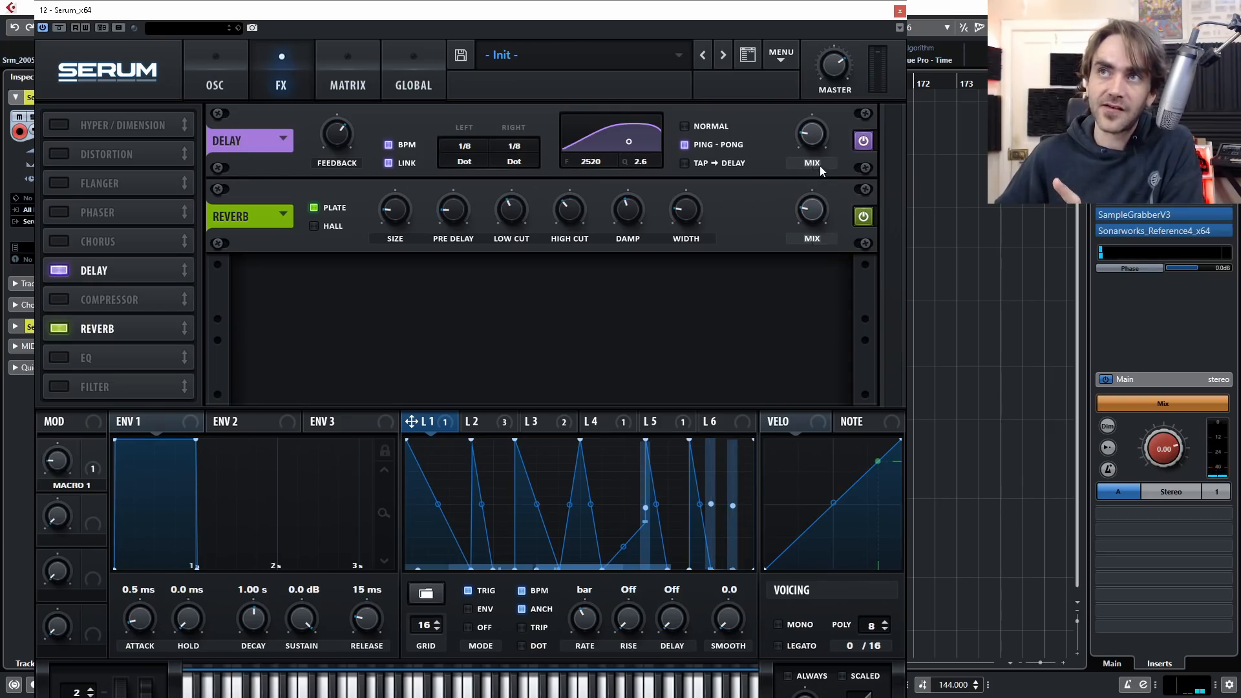
left_click_drag(819, 134, 838, 114)
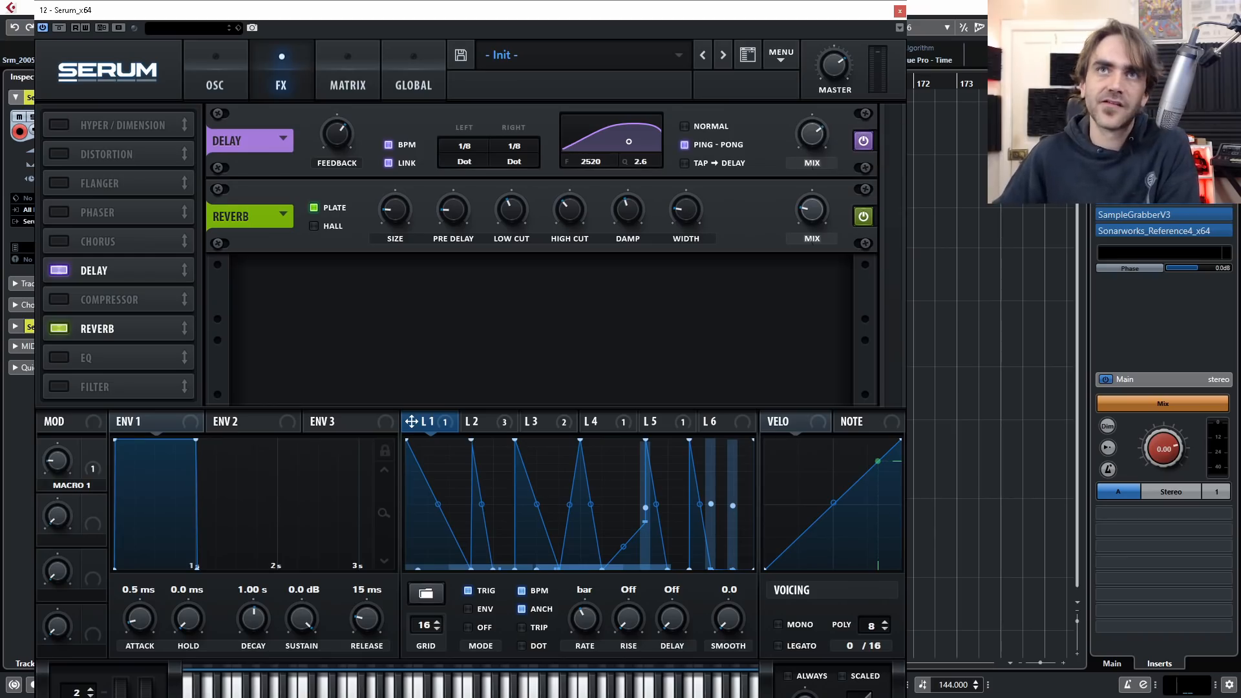
left_click(57, 154)
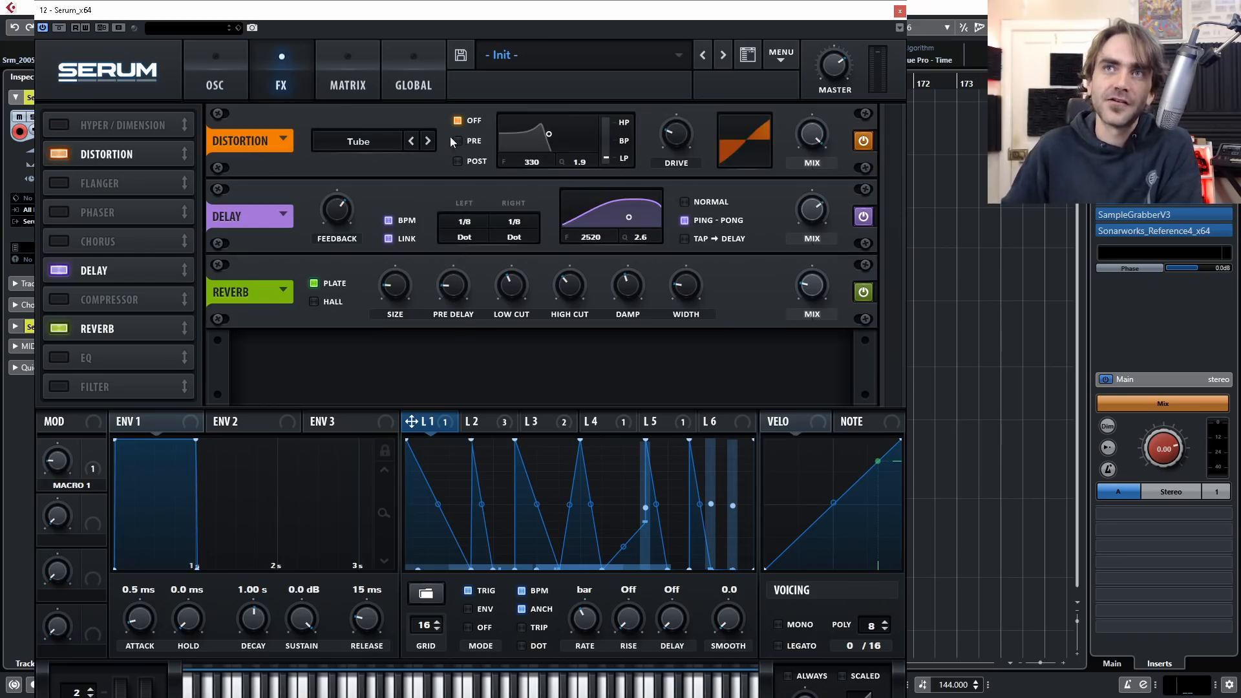
left_click_drag(676, 134, 693, 111)
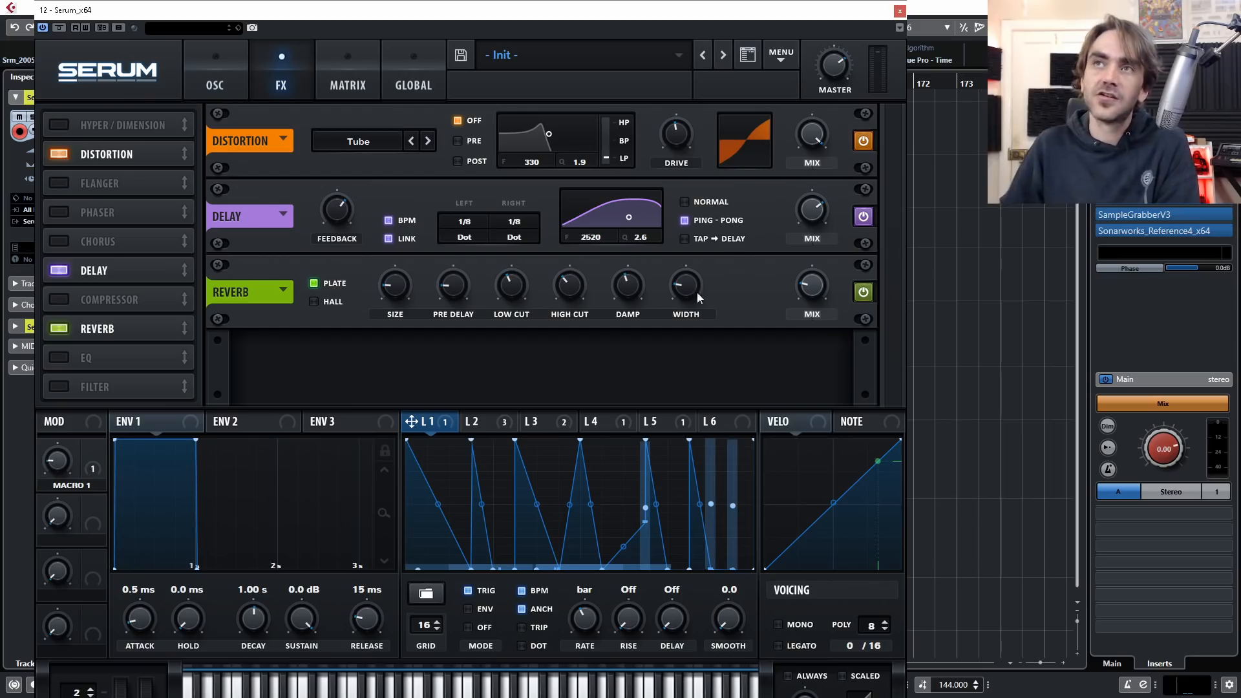
mouse_move(688, 121)
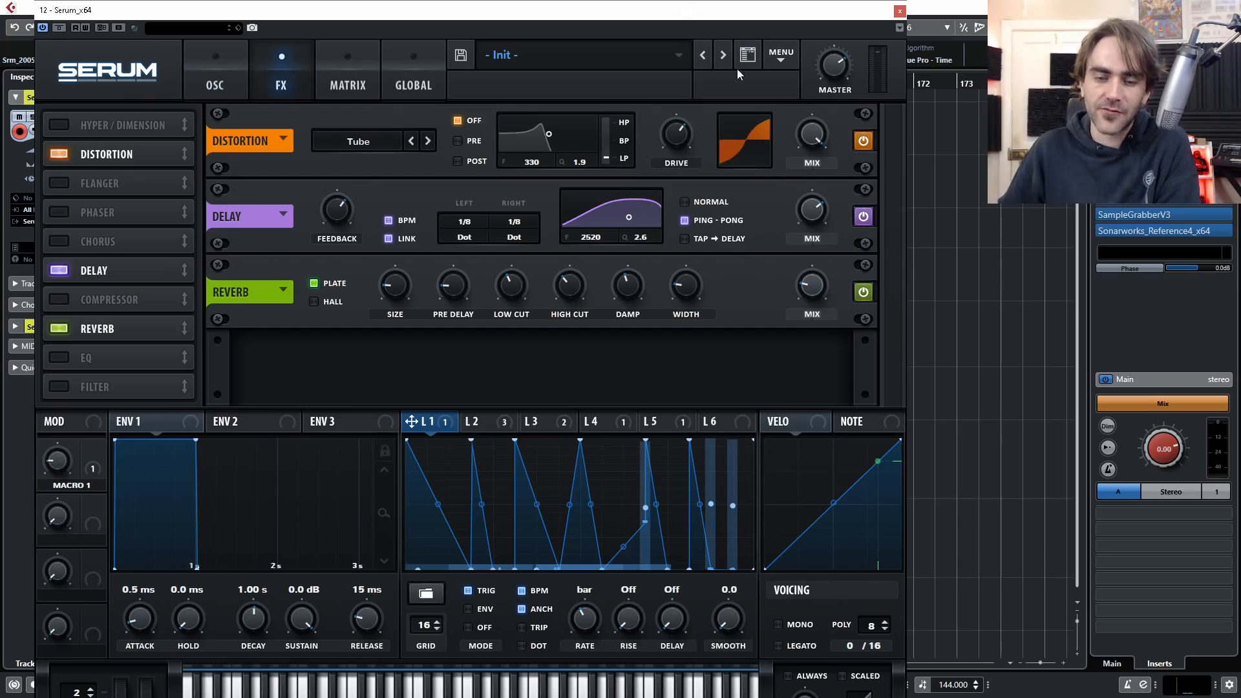
left_click(802, 138)
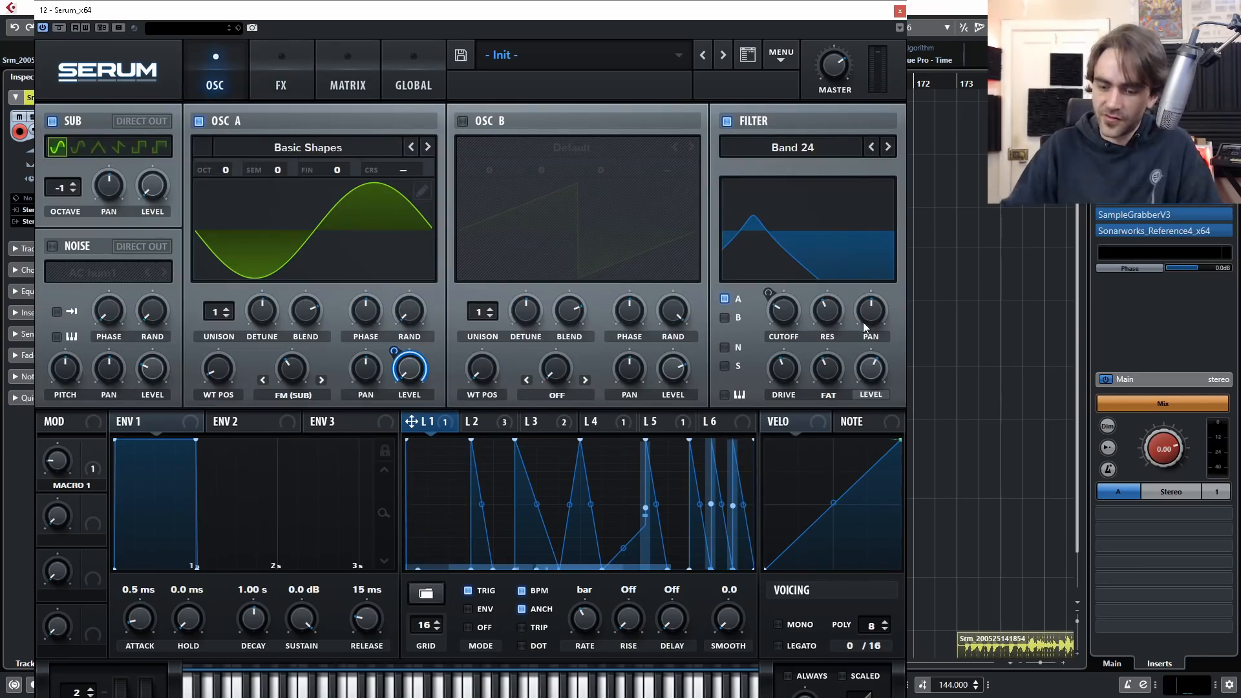
left_click(899, 11)
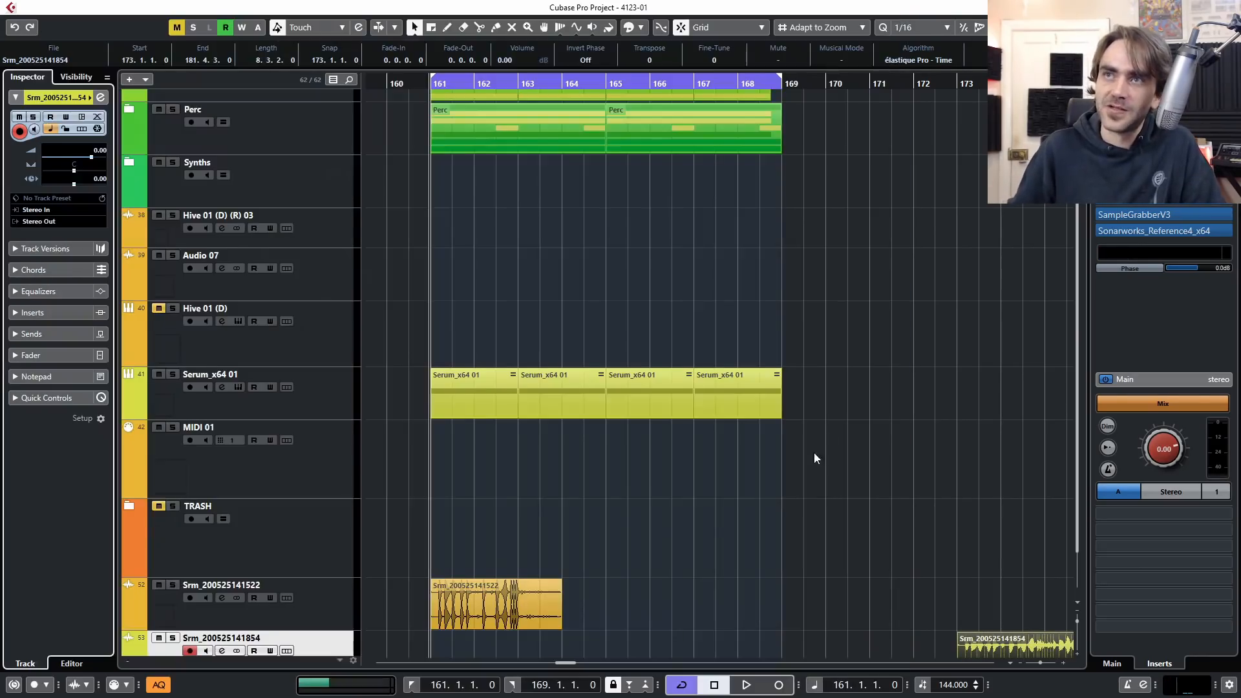
scroll(813, 464, "down", 1)
left_click_drag(1009, 603, 618, 568)
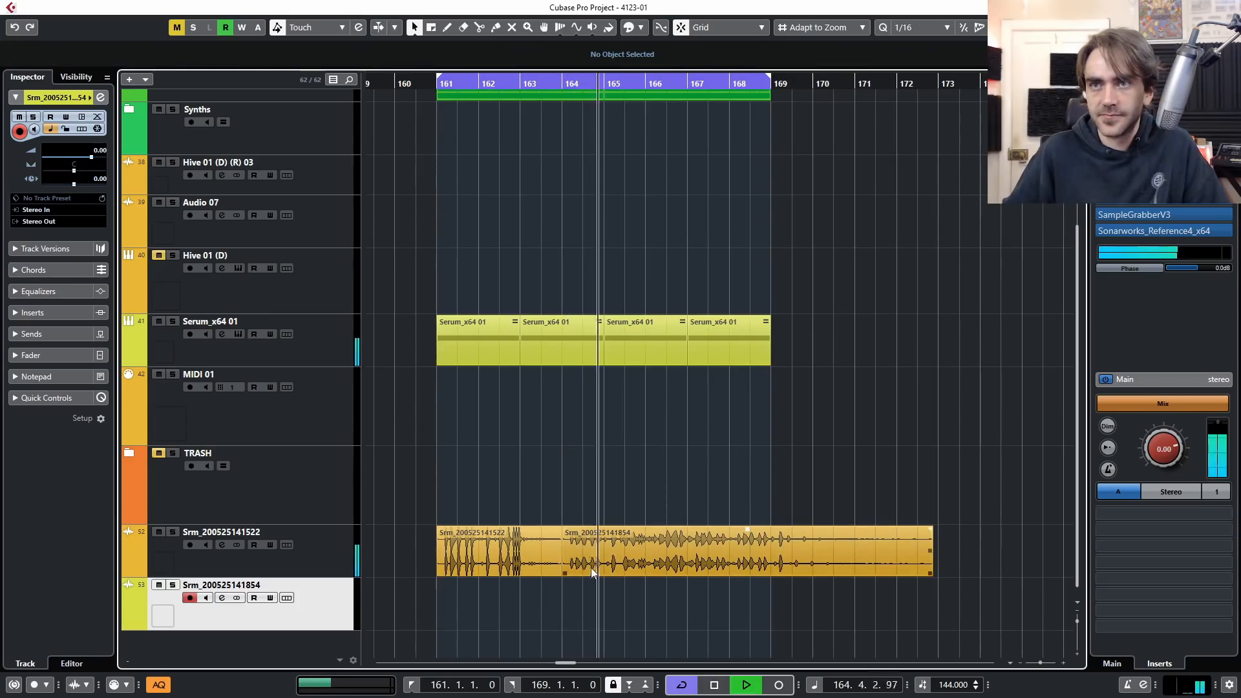
left_click(578, 535)
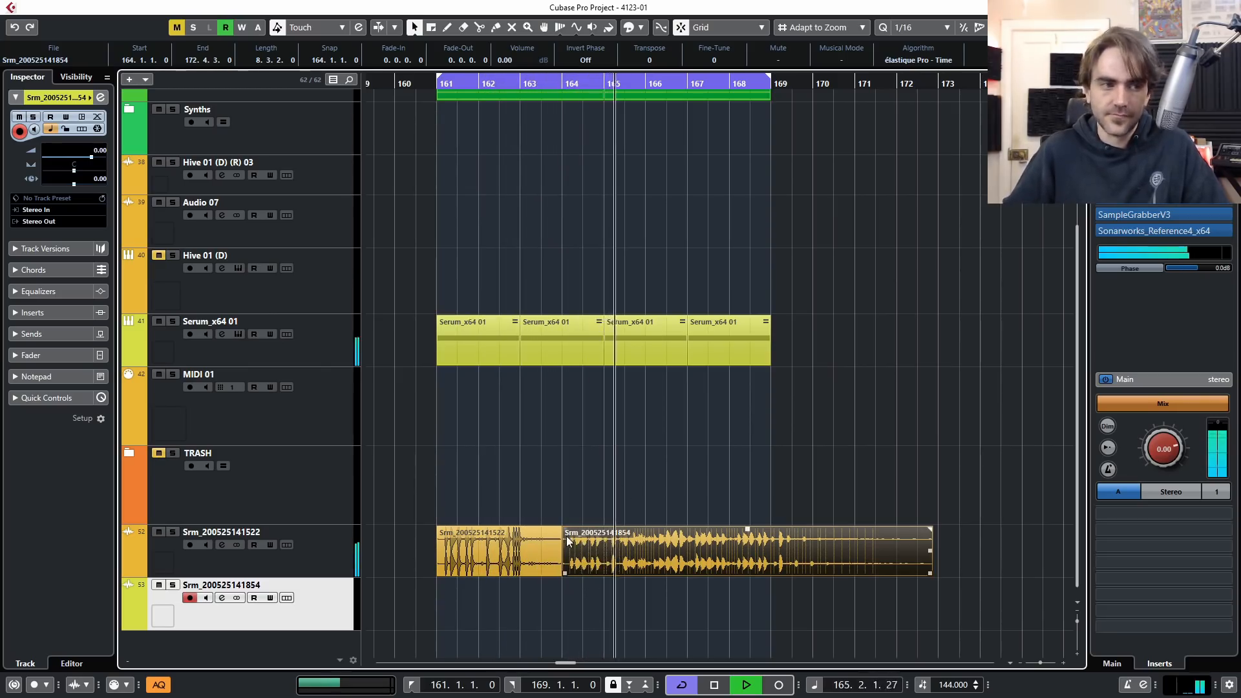
scroll(667, 502, "down", 2)
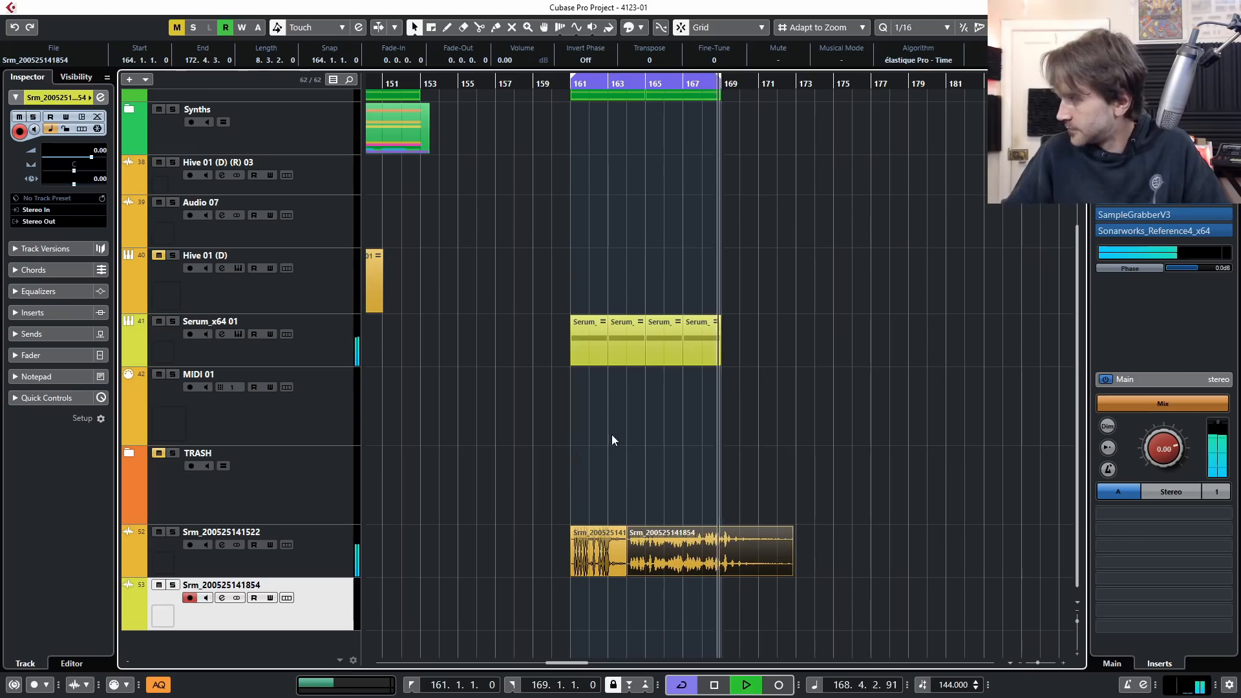
left_click(620, 517)
key("space")
left_click(323, 556)
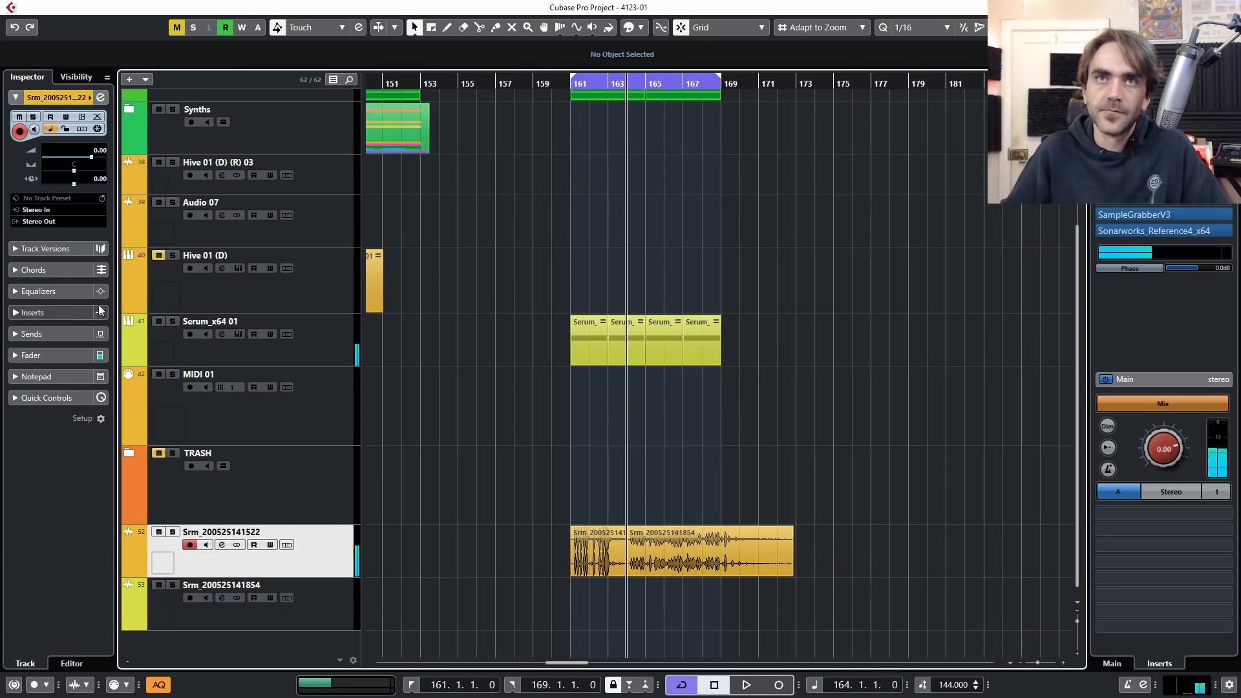
Step: Reopen Serum from the Serum_x64 01 track and initialise its LFOs together with all LFO modulations
left_click(239, 334)
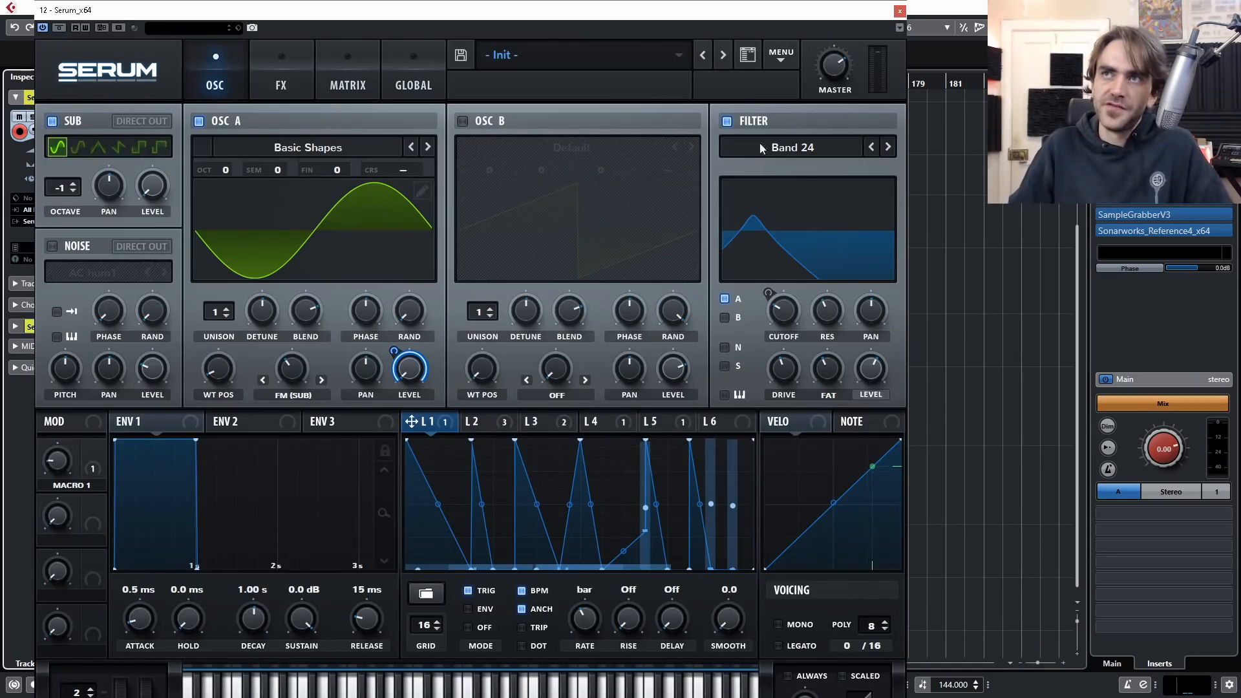
left_click(780, 58)
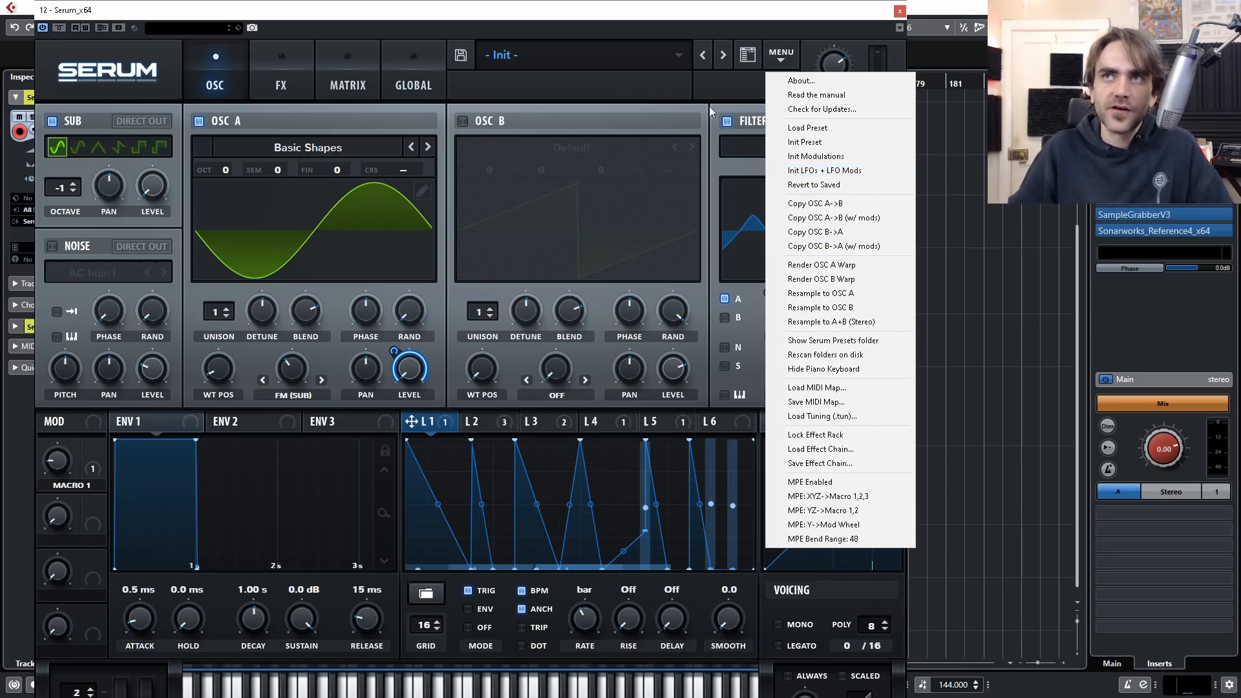
left_click(657, 80)
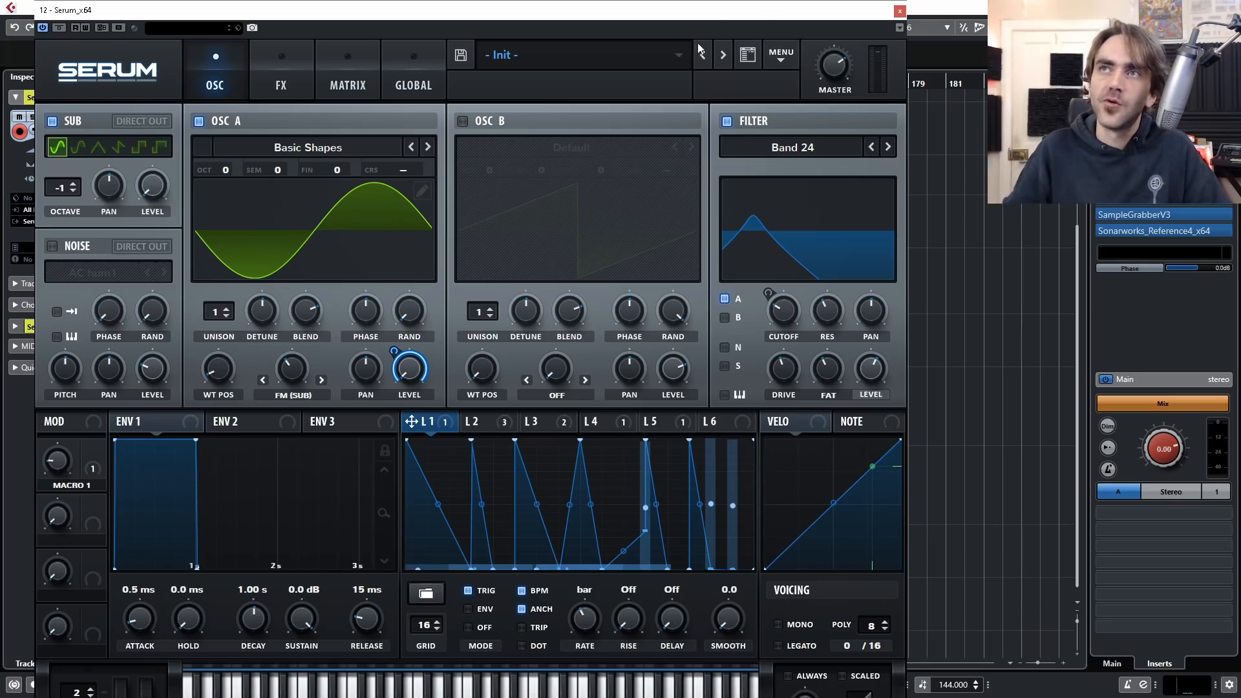
left_click(780, 58)
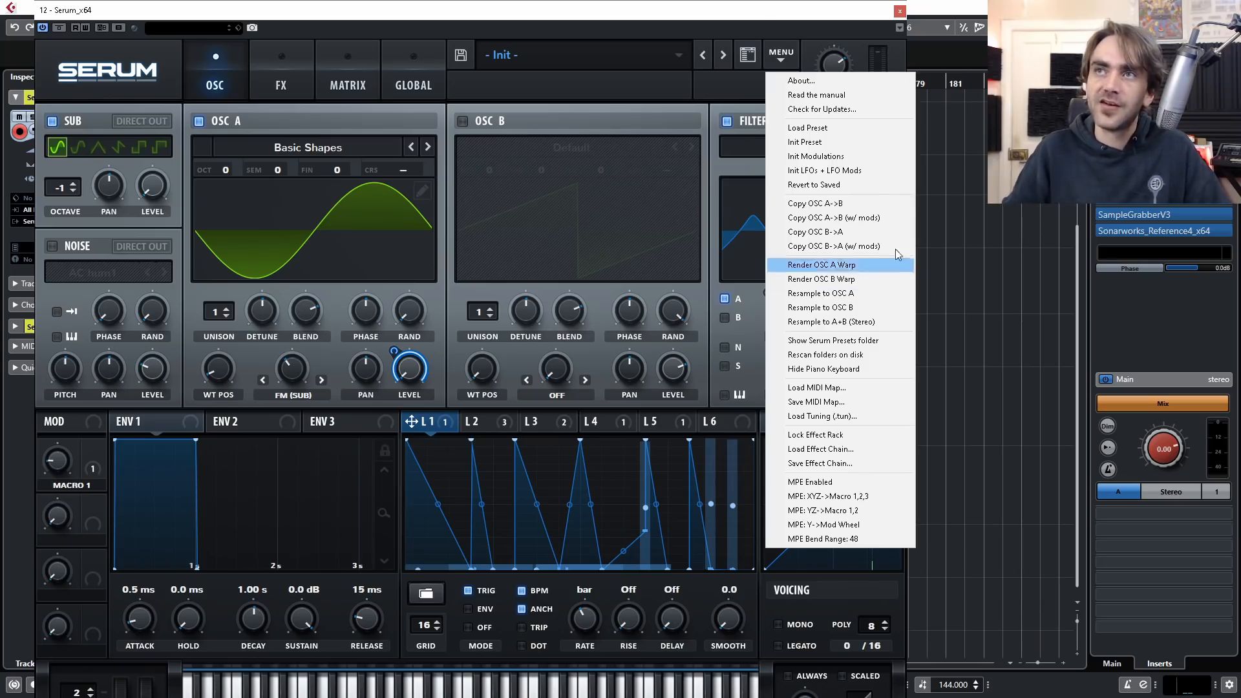
left_click(843, 172)
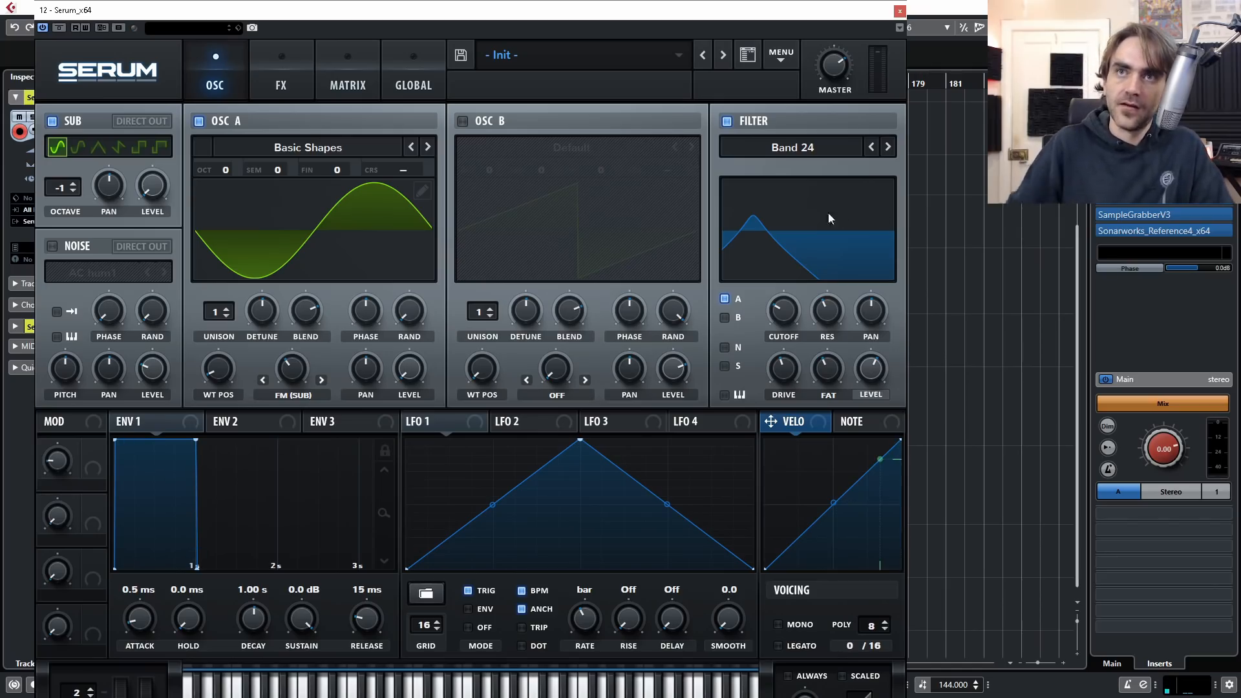
Step: Raise oscillator A's level, lower the filter cutoff and close the synth window
left_click_drag(390, 379, 452, 302)
mouse_move(783, 310)
left_mouse_down()
mouse_move(800, 289)
mouse_move(784, 324)
left_mouse_up()
key("Escape")
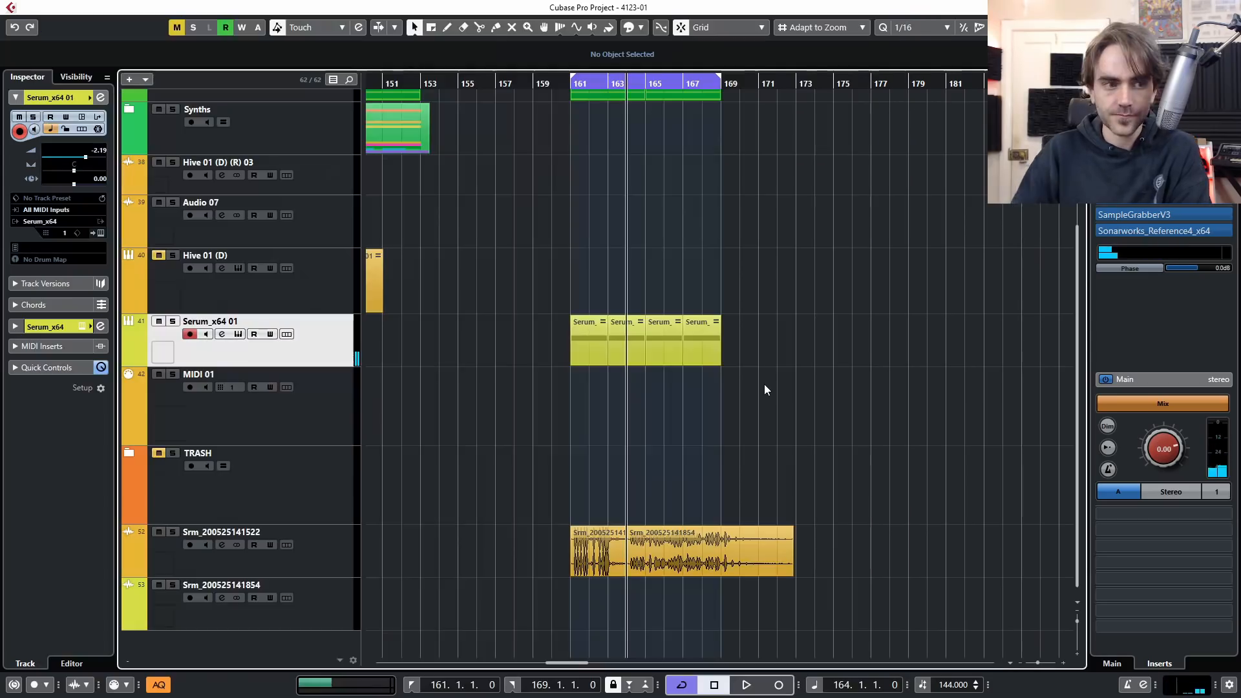
Step: Examine the earlier sections of the arrangement, including the tracks inside the Synths folder
scroll(810, 324, "down", 2)
scroll(805, 327, "left", 5)
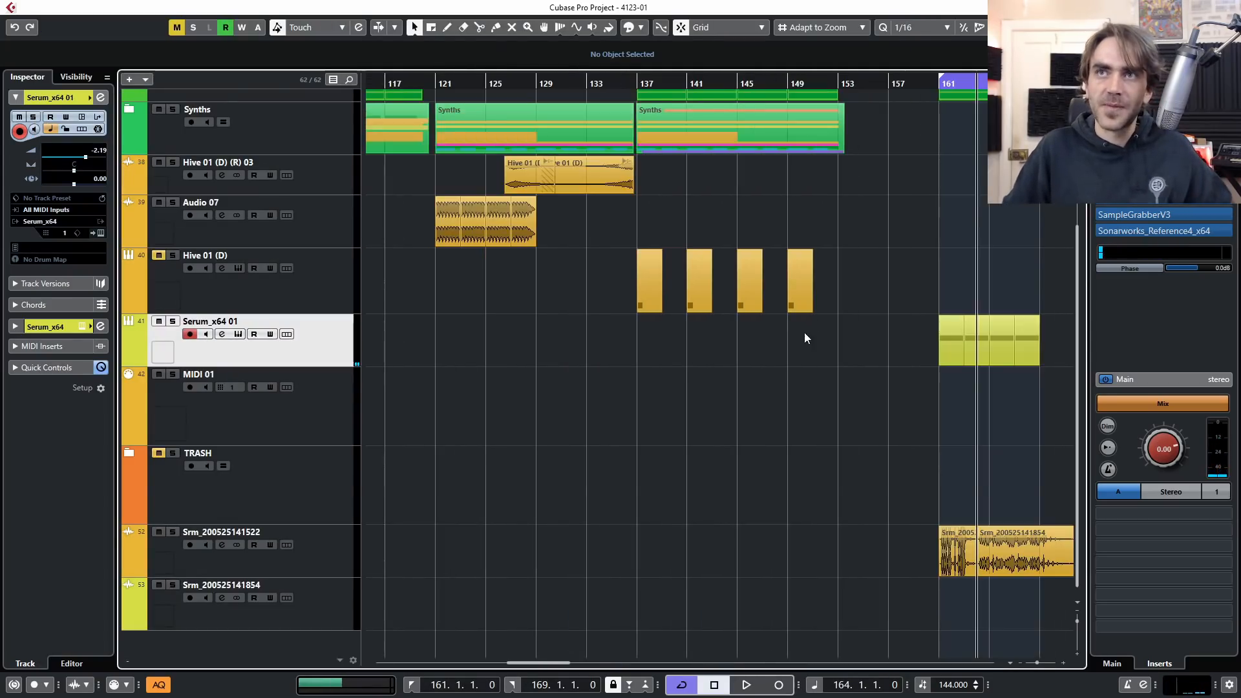
scroll(805, 327, "up", 3)
left_click(130, 228)
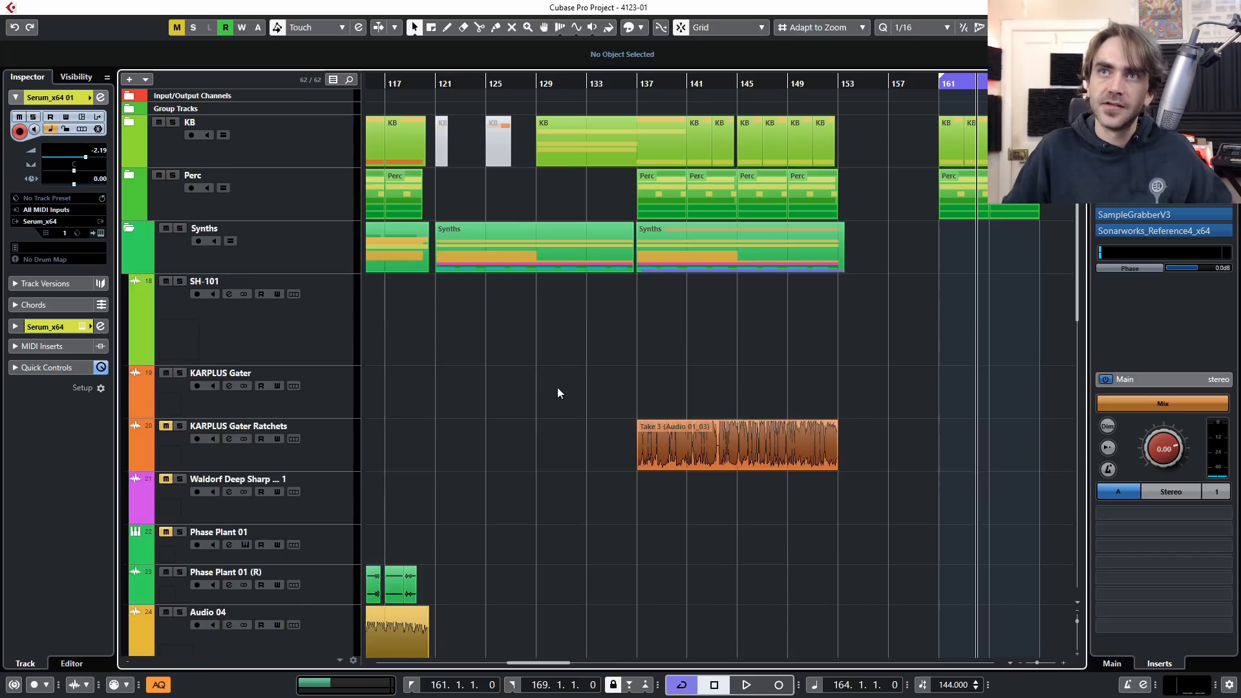
scroll(555, 381, "down", 6)
scroll(546, 366, "down", 5)
scroll(546, 361, "up", 10)
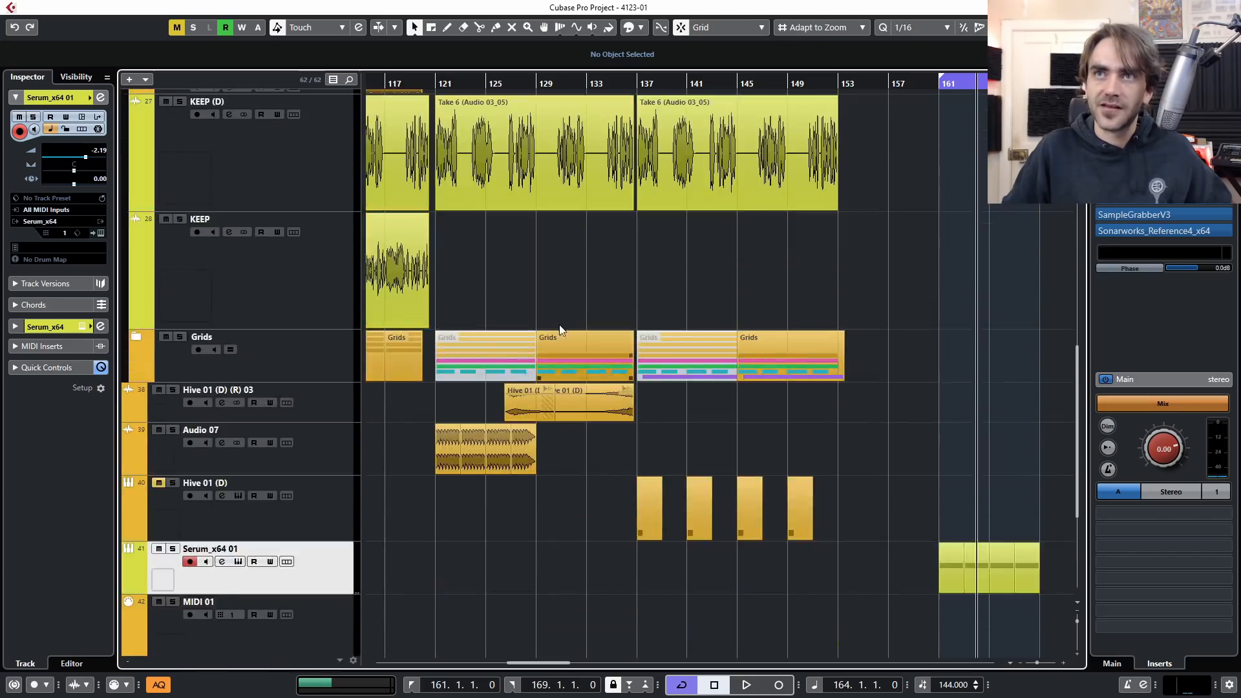
scroll(608, 395, "left", 4)
scroll(601, 394, "left", 8)
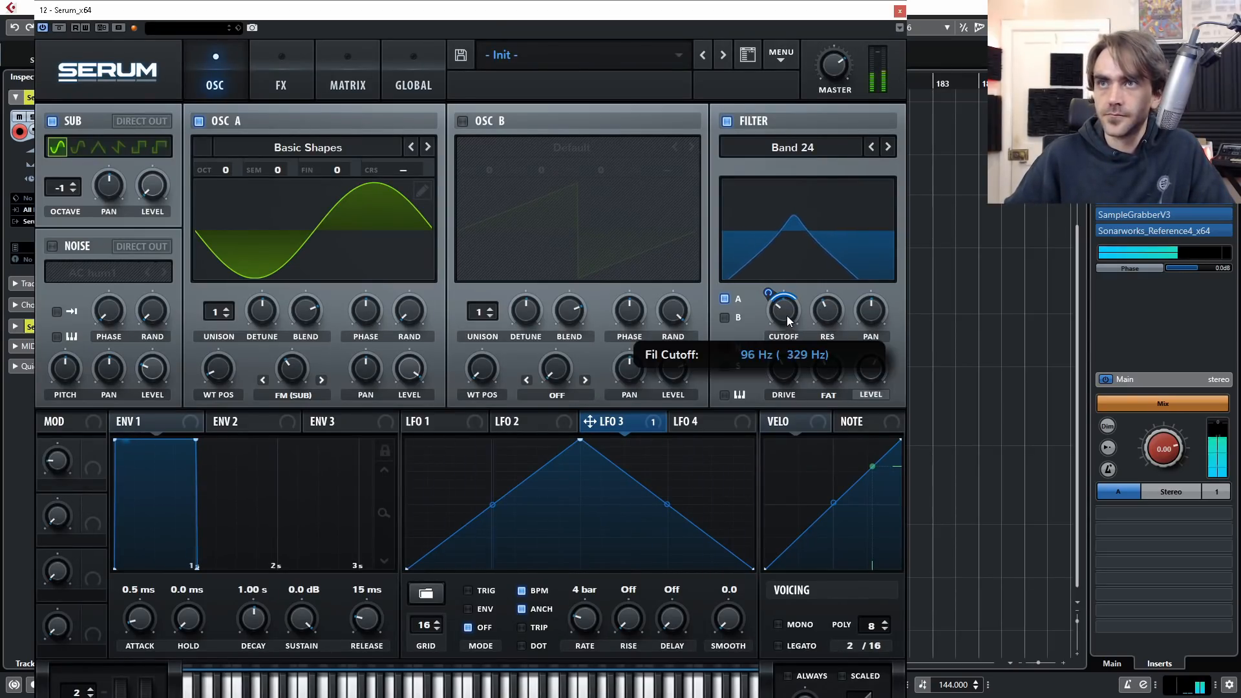
Step: Modulate oscillator A's FM (Sub) amount with LFO 1, adjust the base FM amount, then close Serum and stop playback
left_click_drag(440, 425, 300, 368)
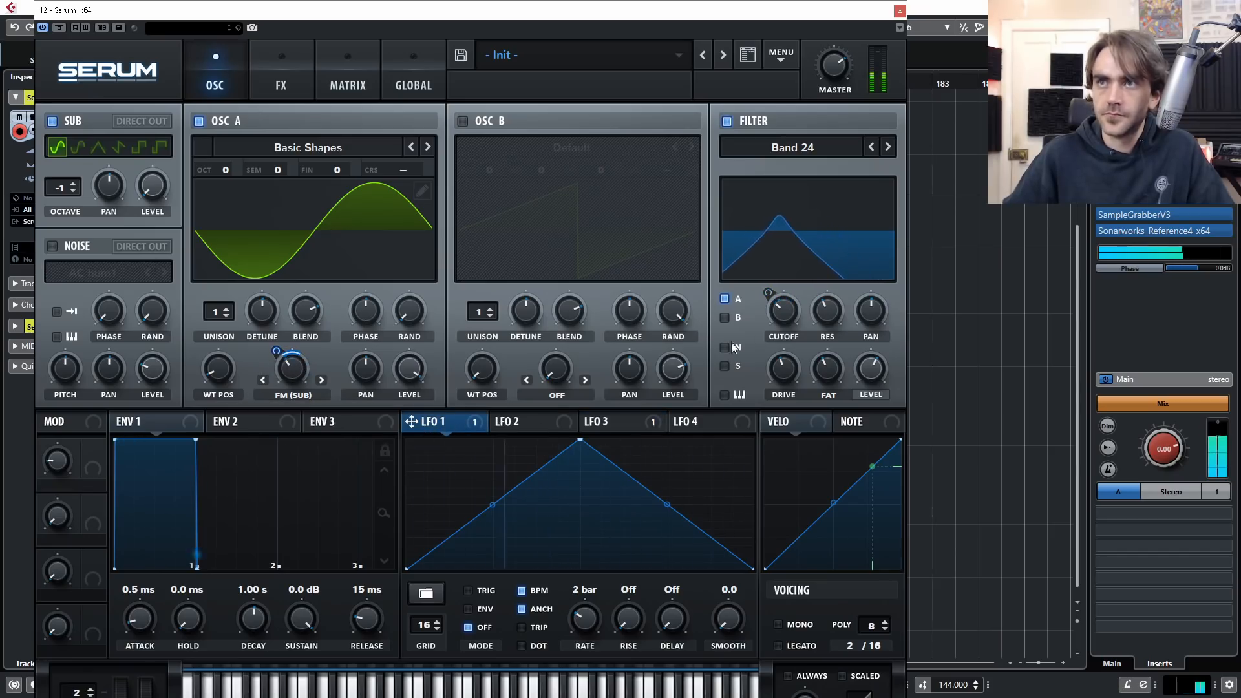
left_click_drag(292, 374, 291, 377)
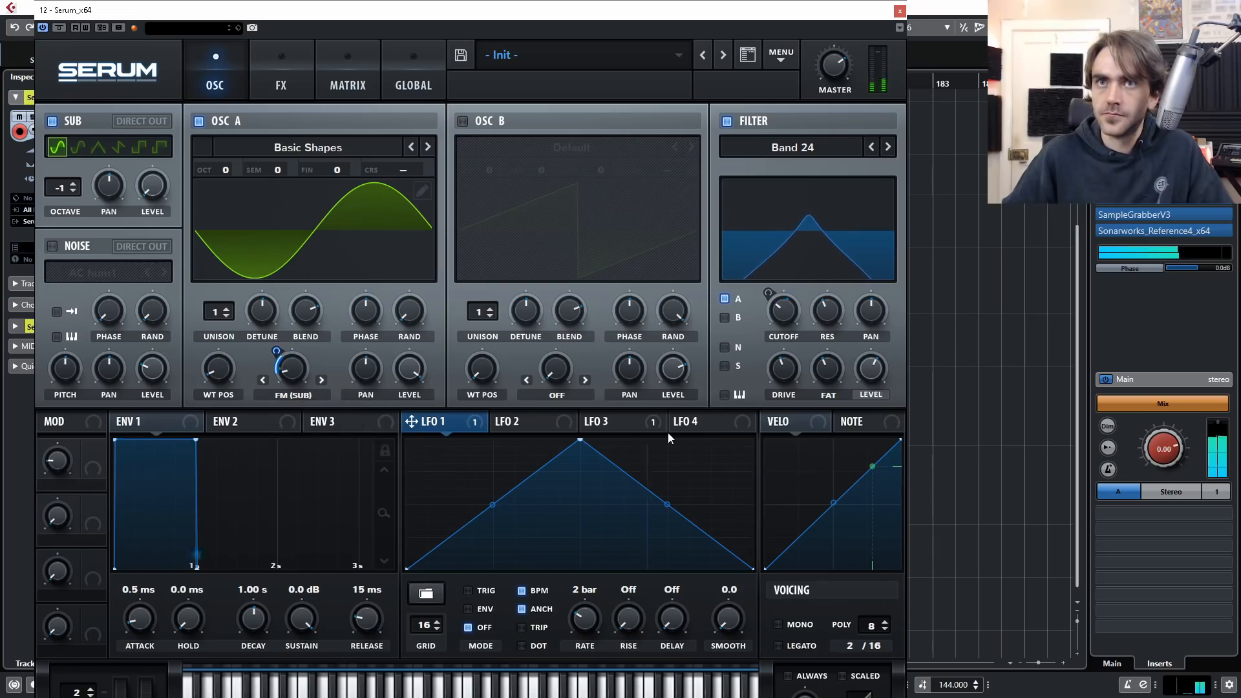
left_click_drag(285, 354, 296, 360)
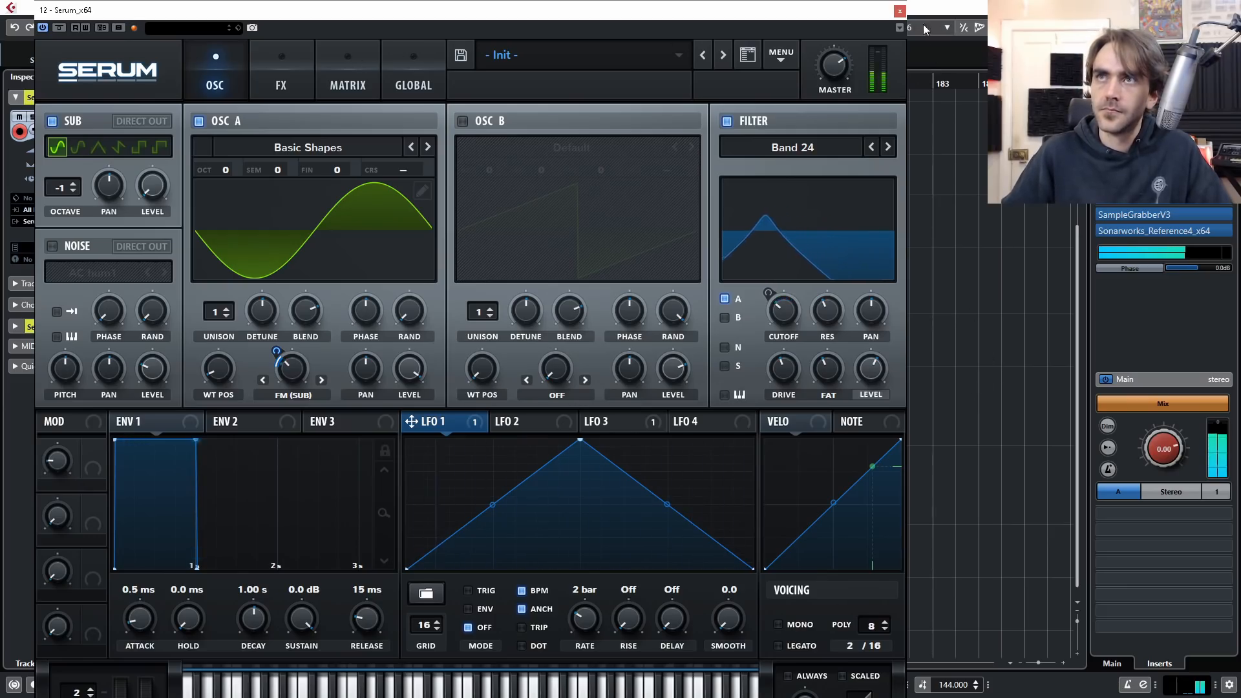
left_click(899, 11)
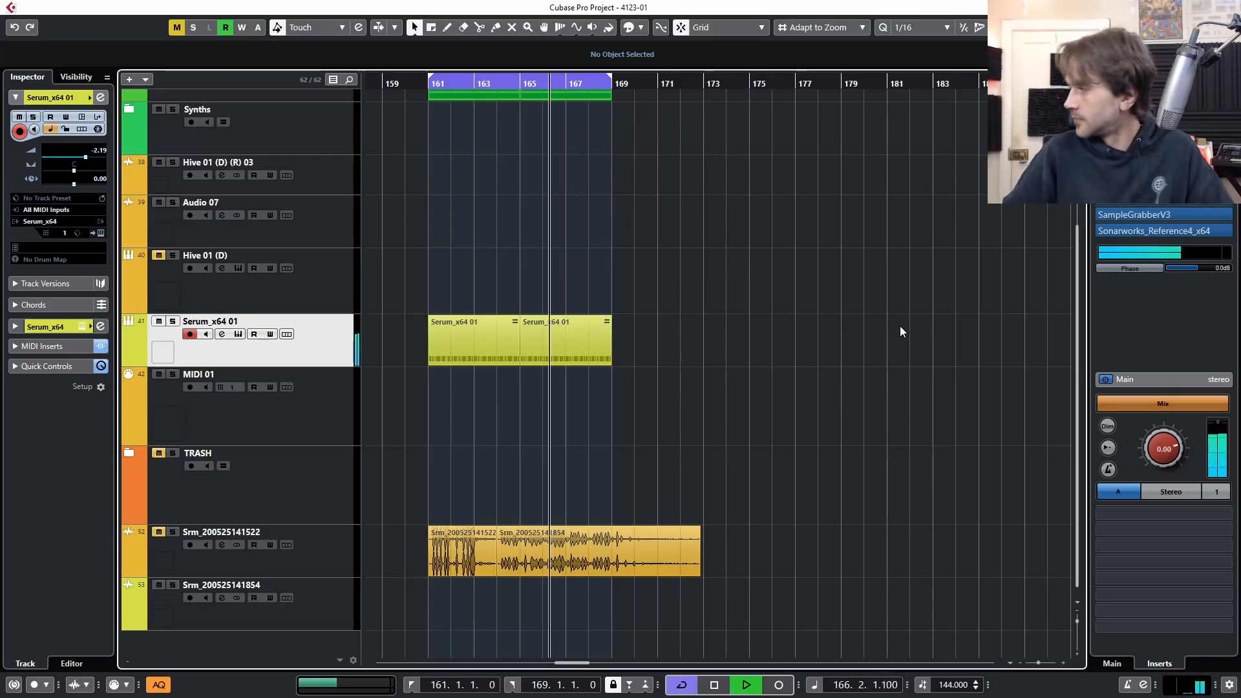
key("space")
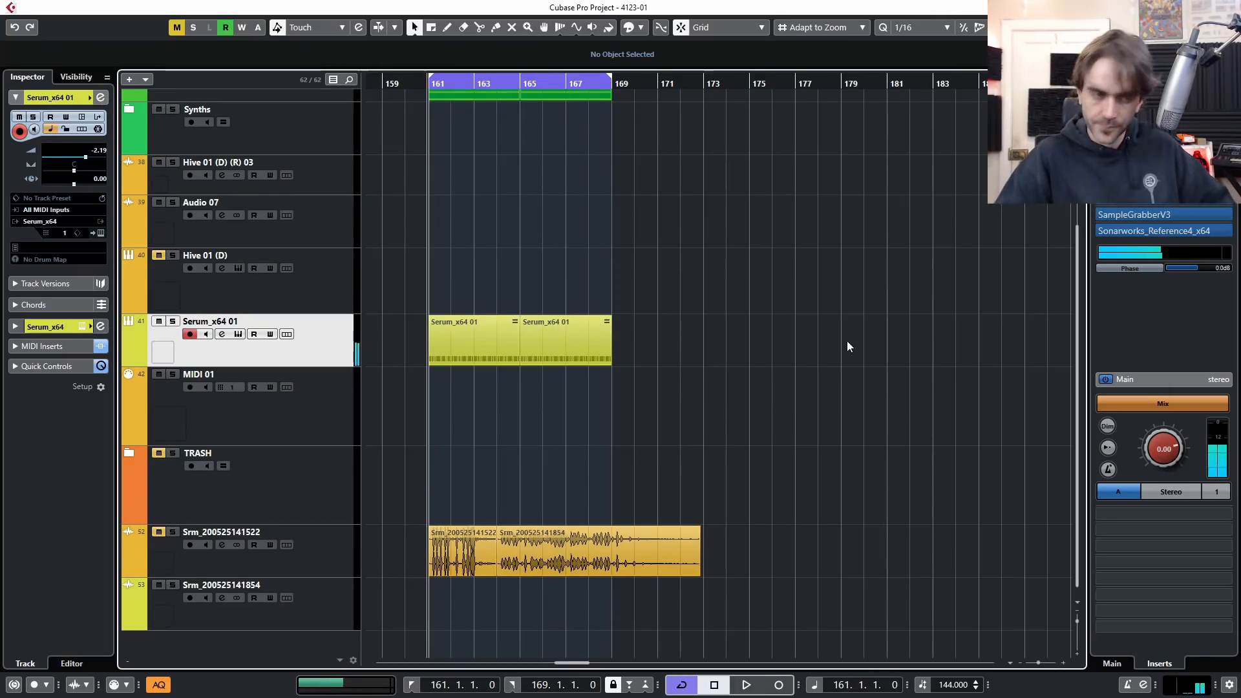